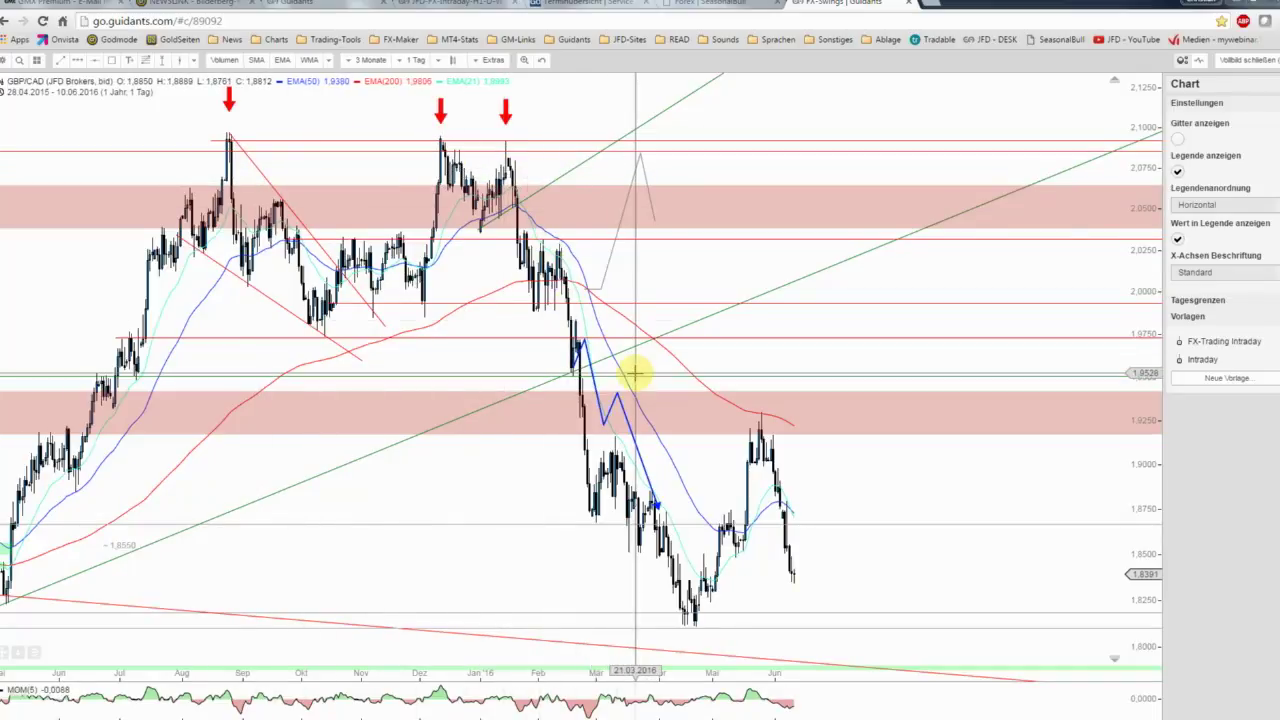
# Zoom the GBP/CAD daily chart in and then back out with the mouse wheel.
pyautogui.scroll(2, 634, 374)
pyautogui.scroll(2, 630, 374)
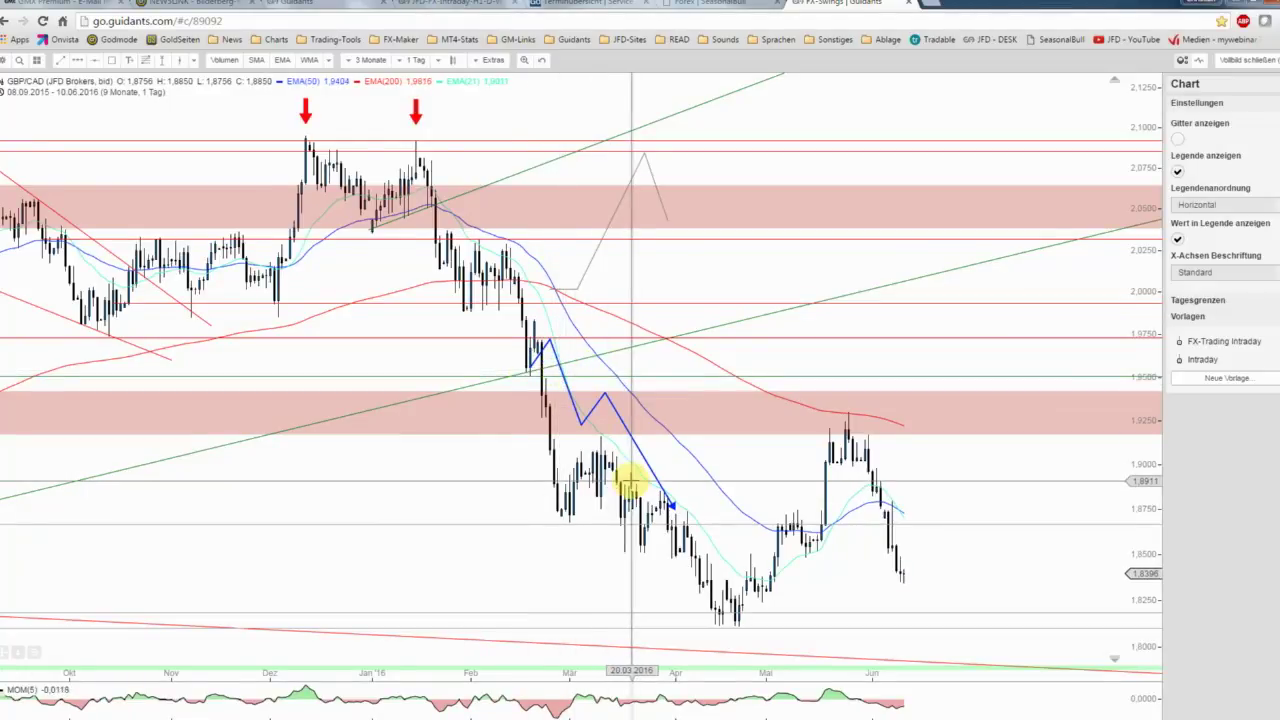
pyautogui.scroll(-2, 628, 465)
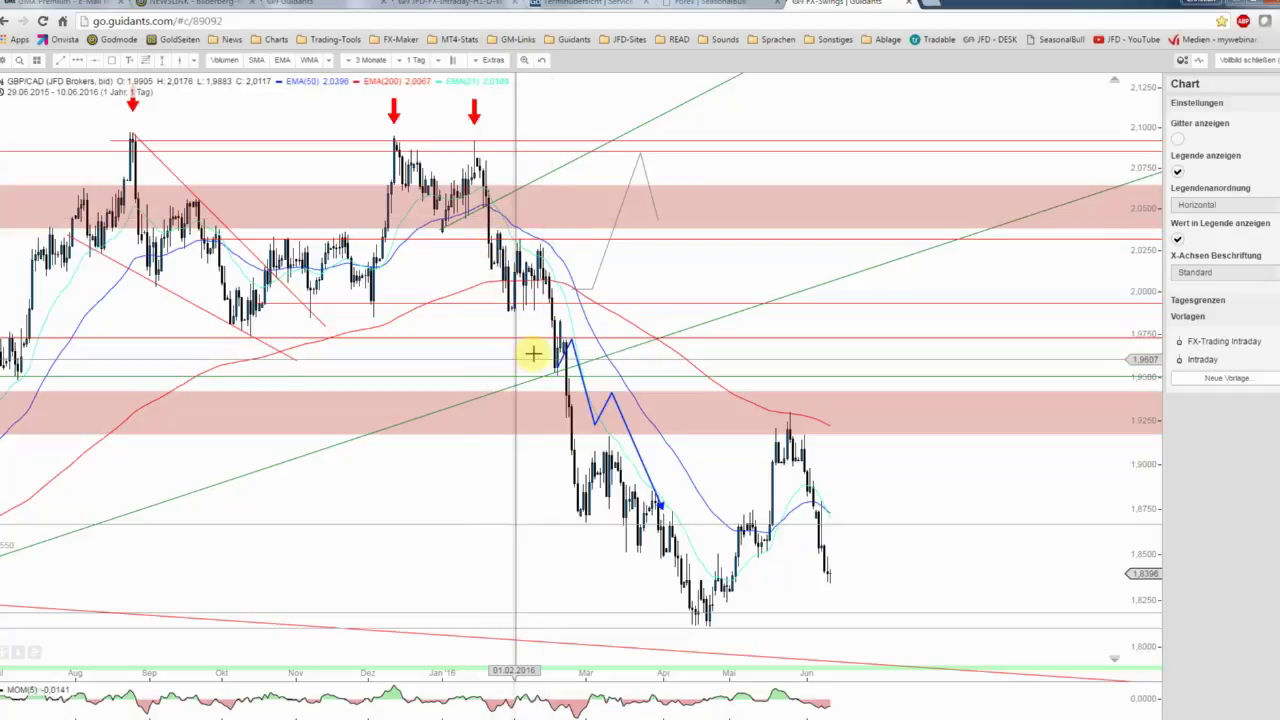
# Delete the blue zigzag and grey projection paths, then zoom out back to Jan '15.
pyautogui.rightClick(641, 456)
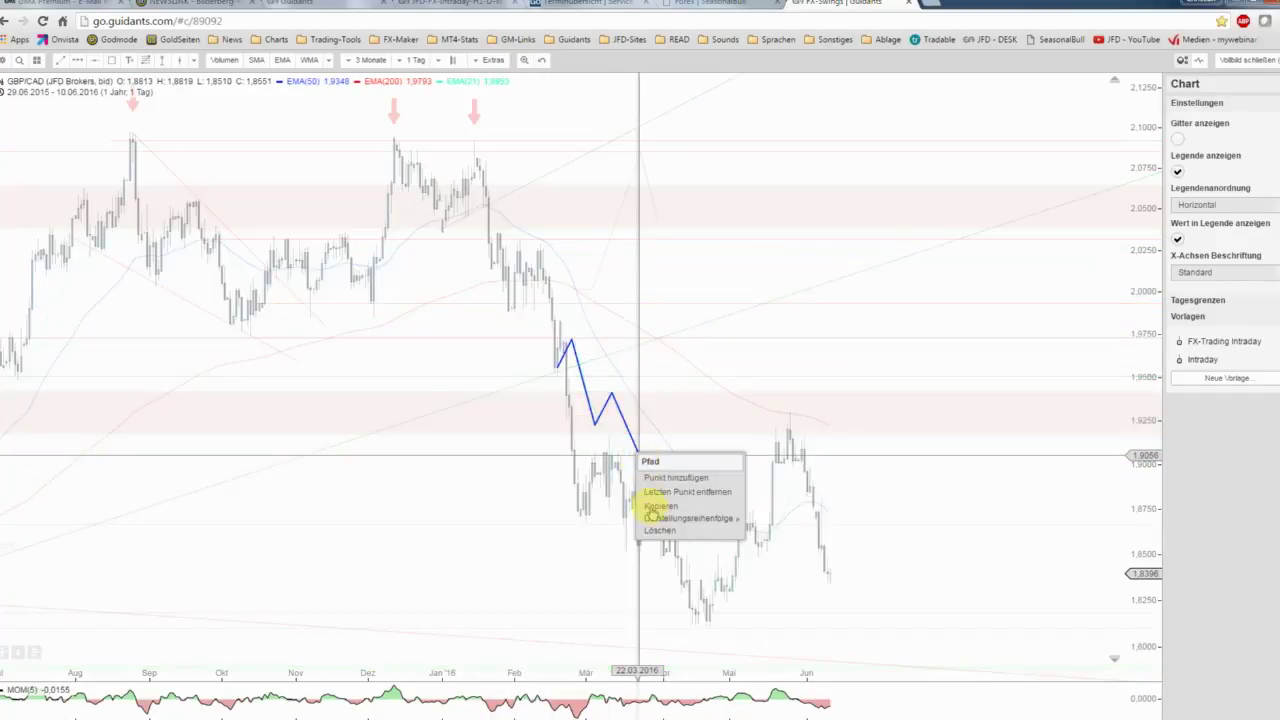
pyautogui.click(652, 528)
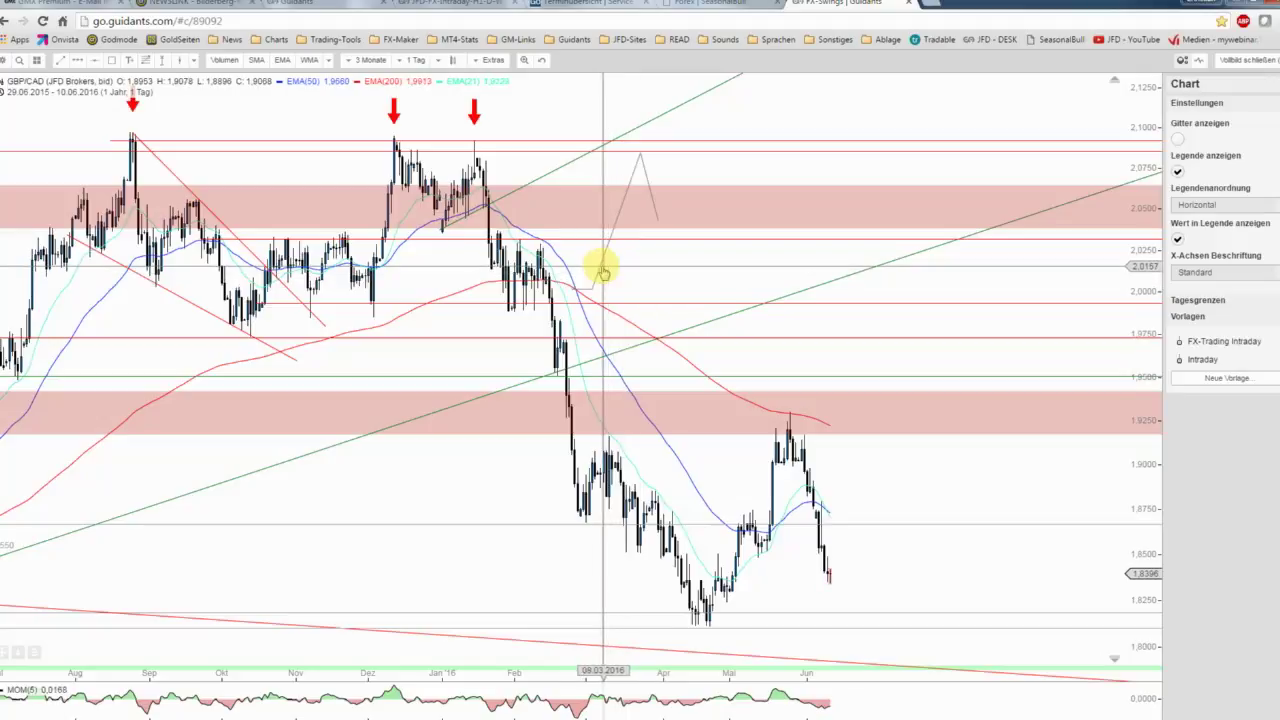
pyautogui.rightClick(602, 265)
pyautogui.click(621, 341)
pyautogui.scroll(-2, 571, 443)
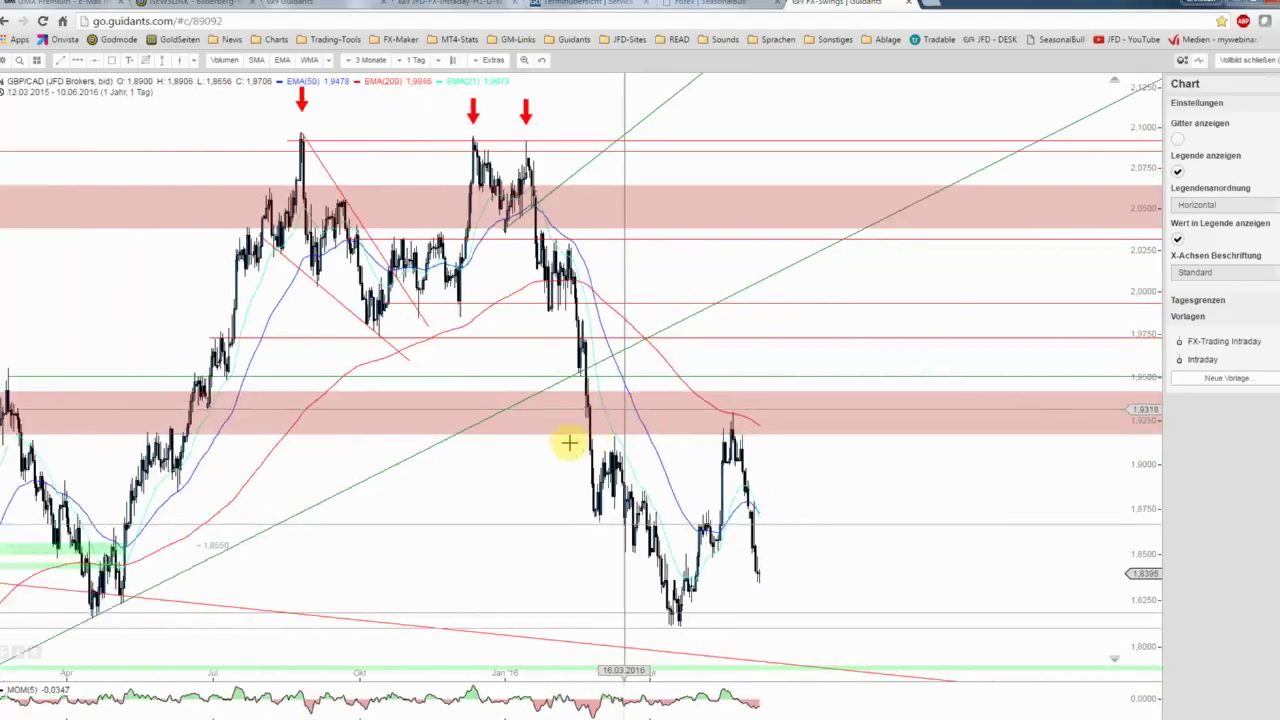
pyautogui.scroll(-3, 657, 349)
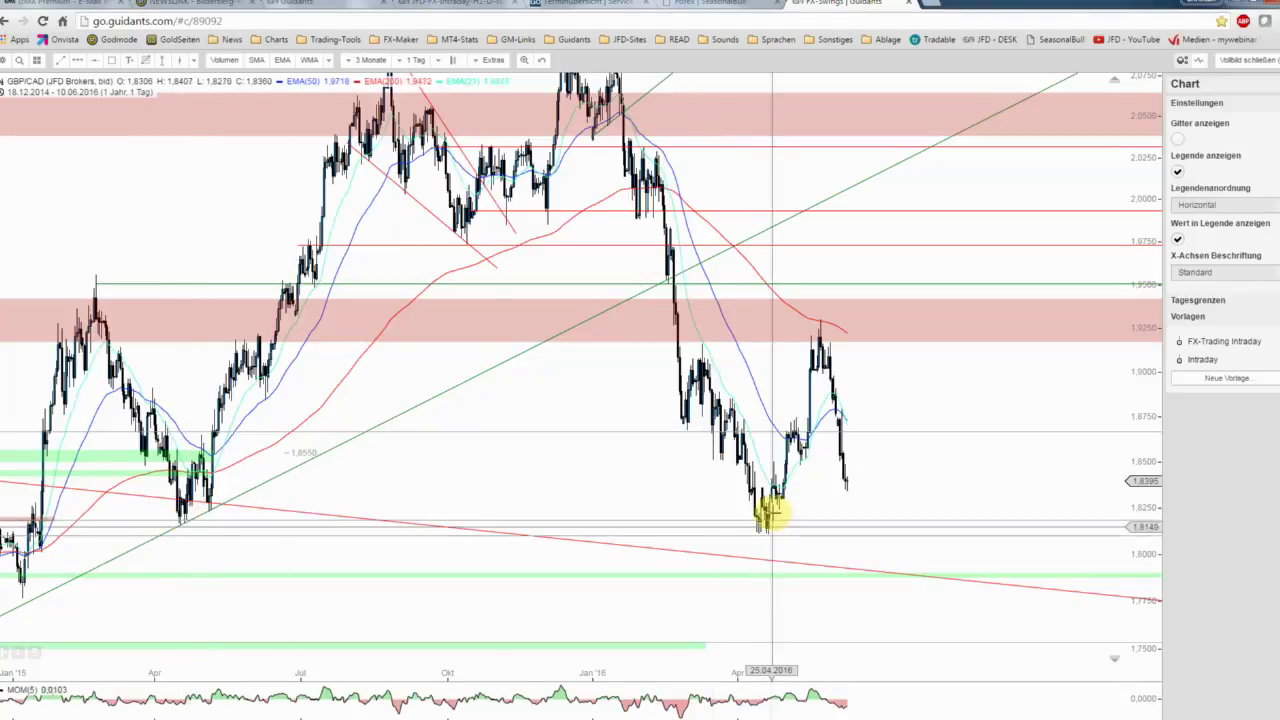
# Draw a Grüne Zone rectangle over the 1.81–1.82 lows, starting at the April 2015 low.
pyautogui.click(111, 60)
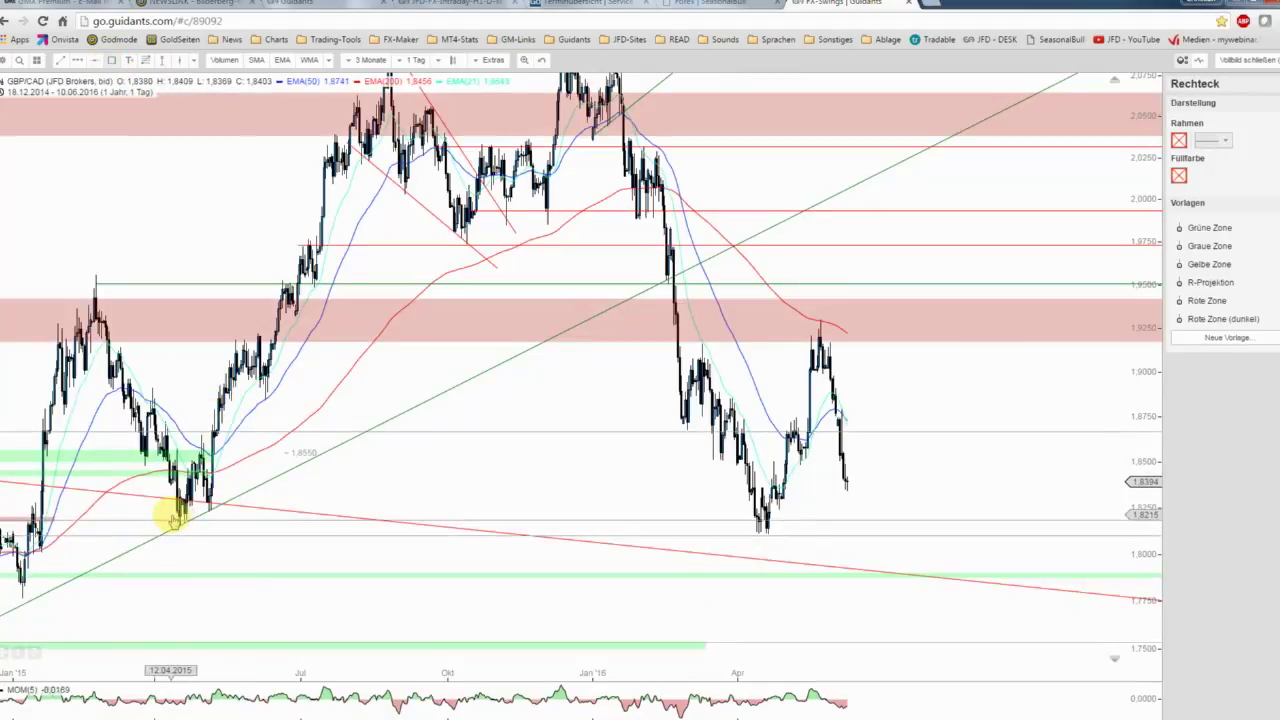
pyautogui.moveTo(171, 516); pyautogui.dragTo(1130, 533)
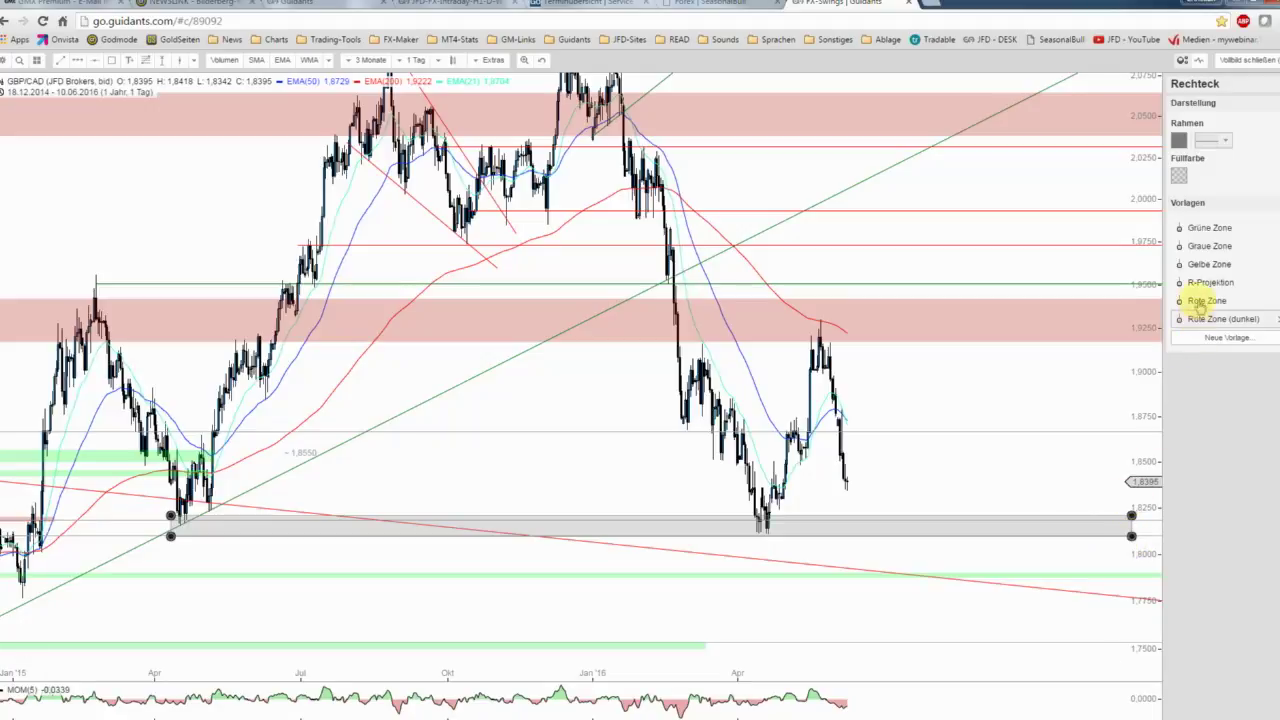
pyautogui.click(1200, 228)
pyautogui.click(1000, 452)
pyautogui.scroll(1, 926, 478)
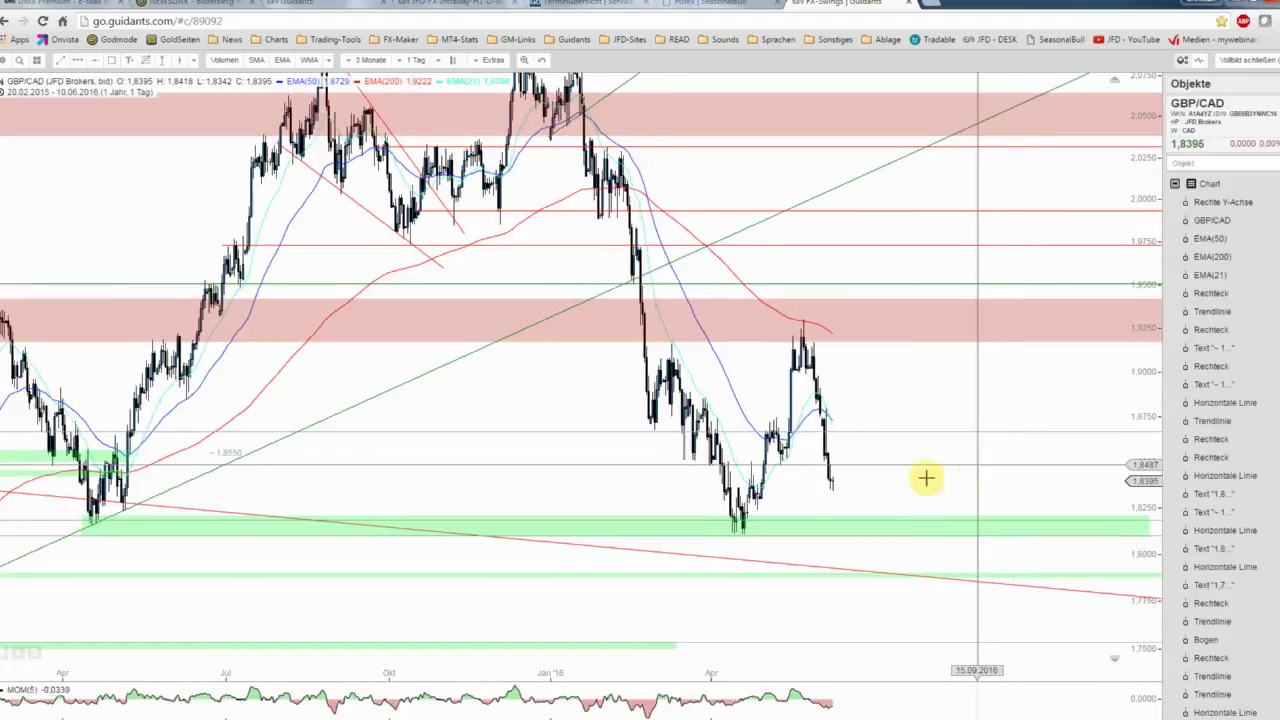
pyautogui.click(731, 522)
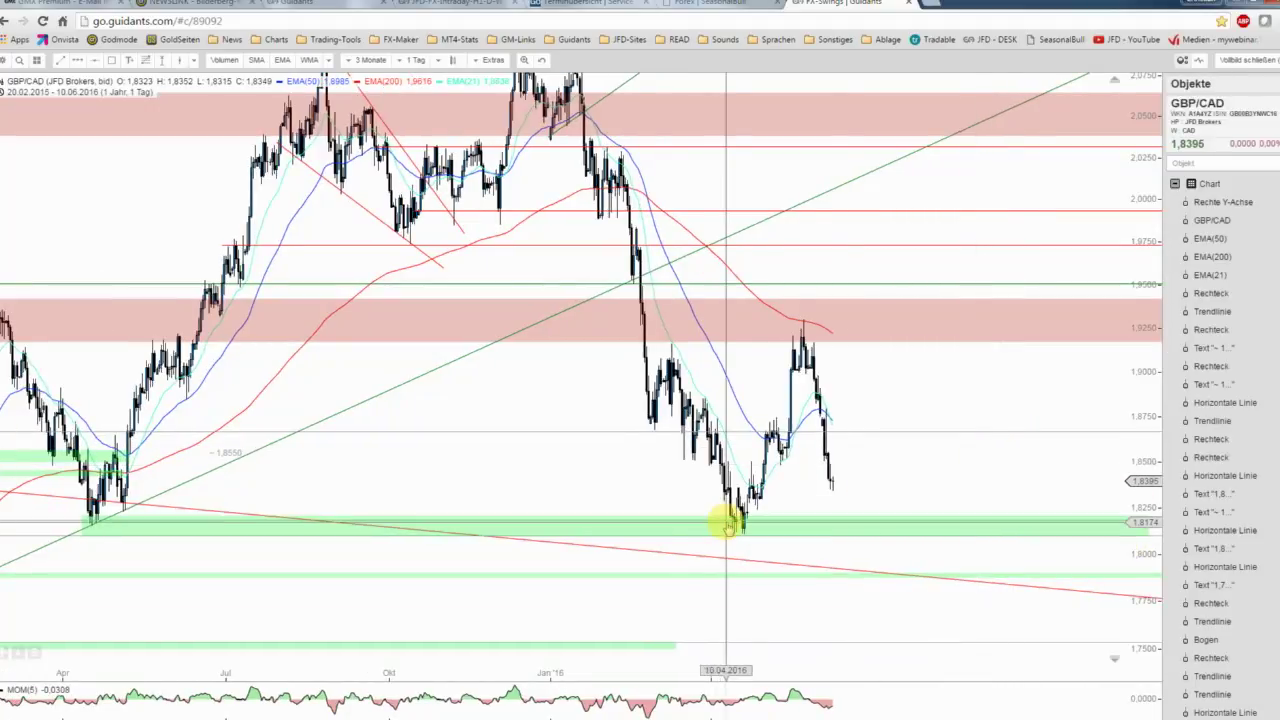
pyautogui.click(92, 537)
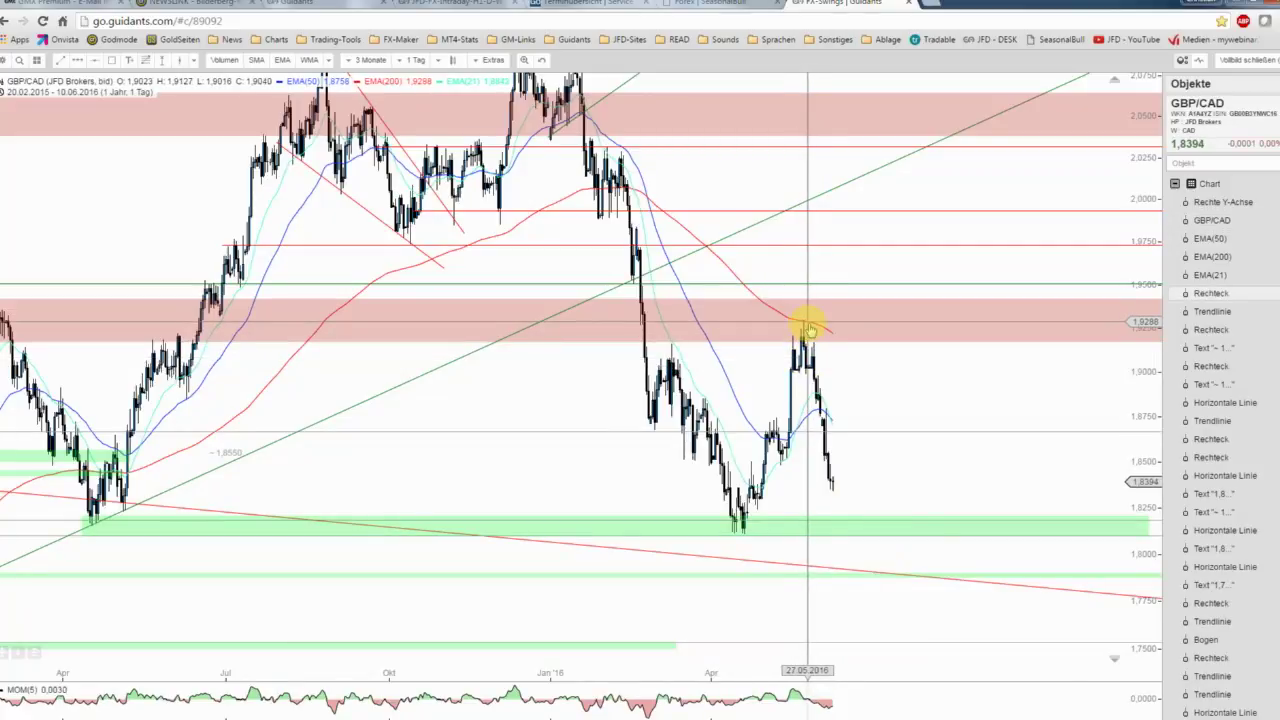
# Zoom in to roughly the last four months and stretch the price scale vertically.
pyautogui.scroll(-2, 808, 327)
pyautogui.scroll(-1, 808, 327)
pyautogui.scroll(-1, 808, 327)
pyautogui.scroll(-1, 809, 328)
pyautogui.scroll(2, 808, 327)
pyautogui.scroll(2, 808, 334)
pyautogui.scroll(1, 477, 326)
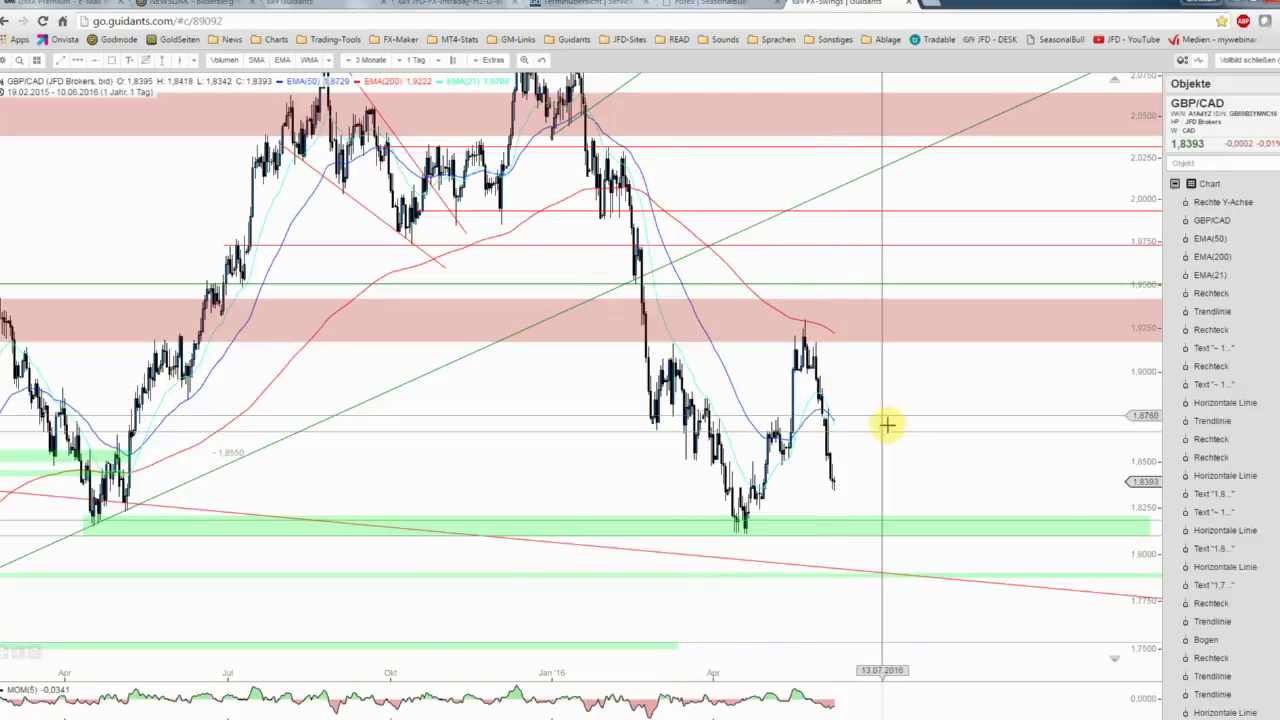
pyautogui.scroll(2, 892, 427)
pyautogui.scroll(2, 892, 425)
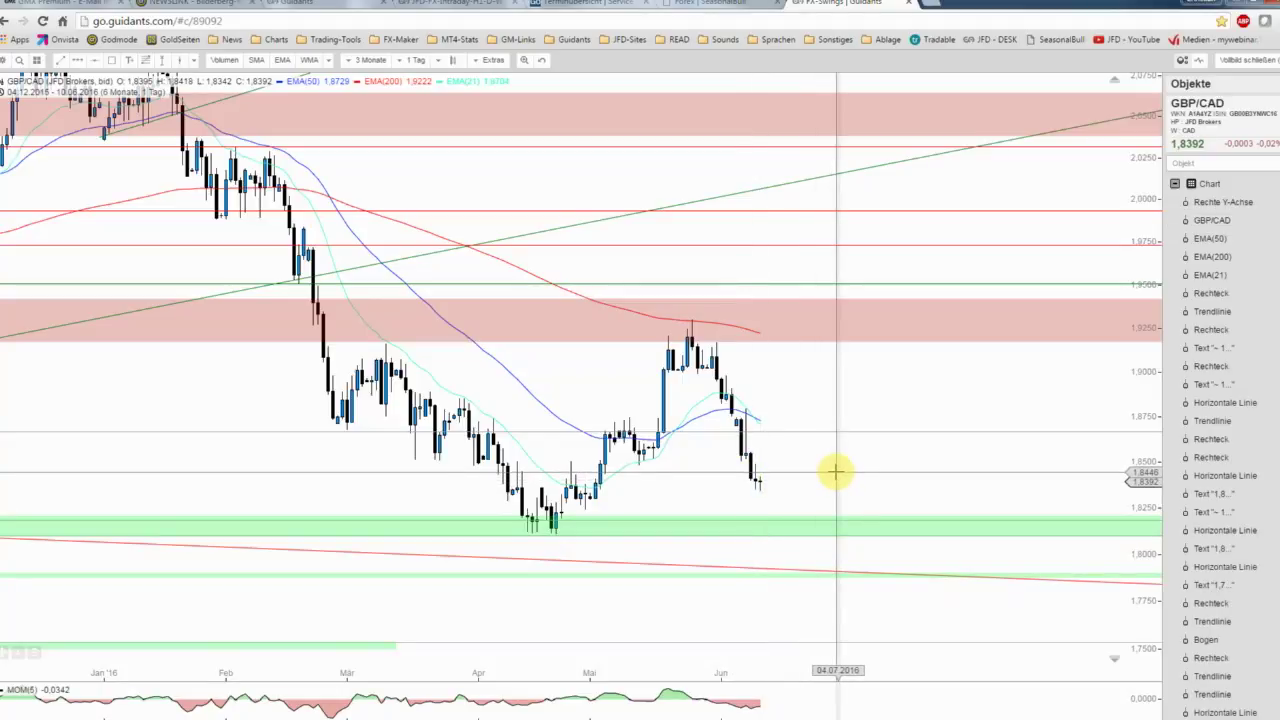
pyautogui.scroll(2, 836, 472)
pyautogui.moveTo(1122, 255); pyautogui.dragTo(1122, 217)
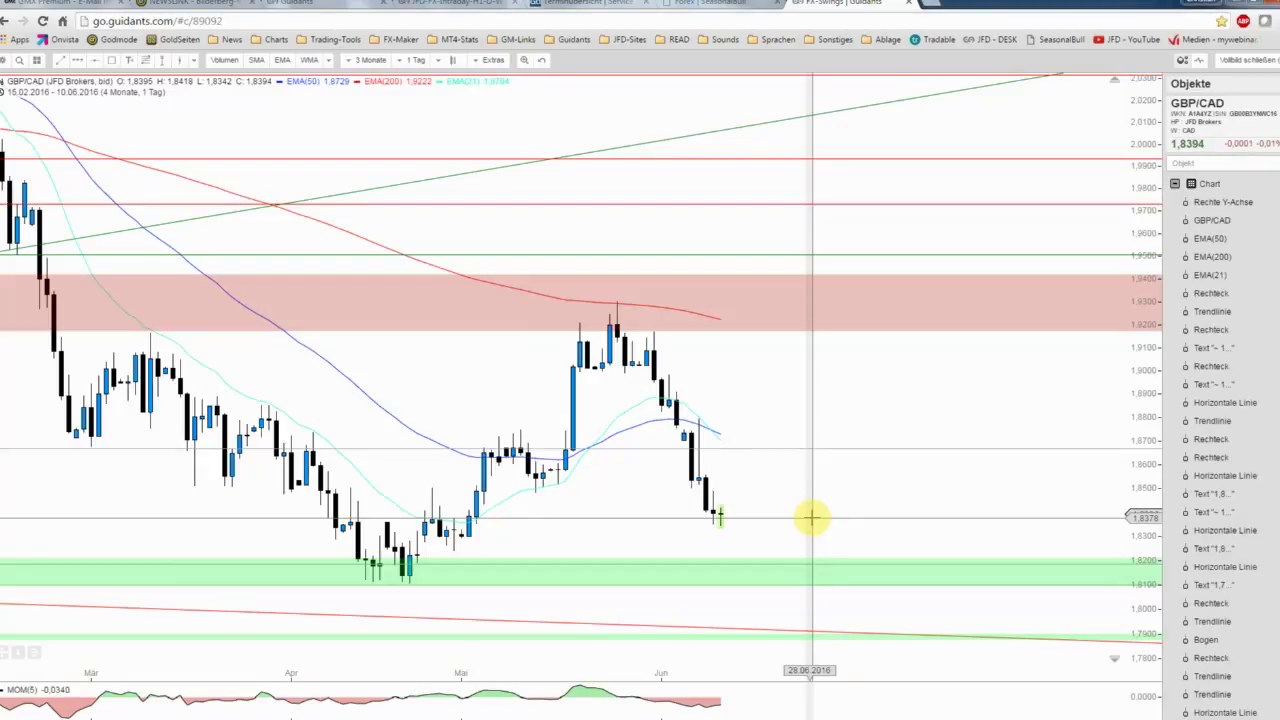
# Fine-tune the zoom so price near 1.839 sits between green support and red resistance.
pyautogui.scroll(1, 811, 517)
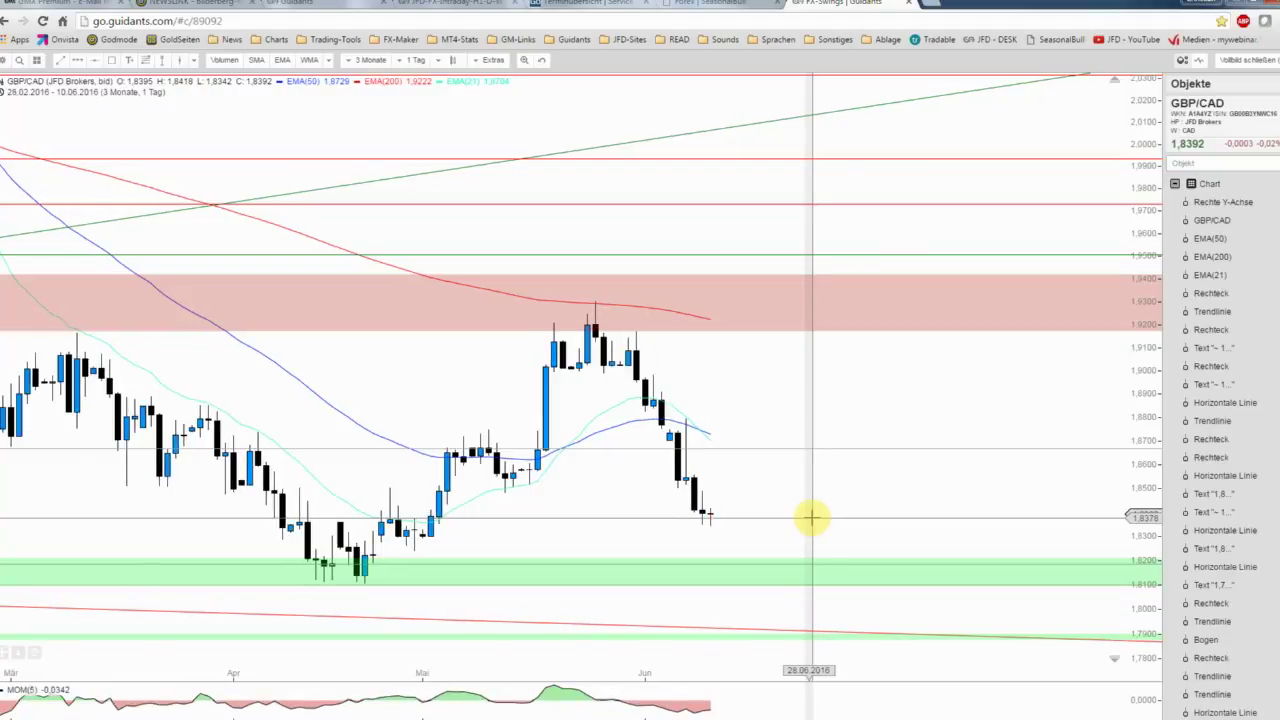
pyautogui.scroll(-2, 811, 517)
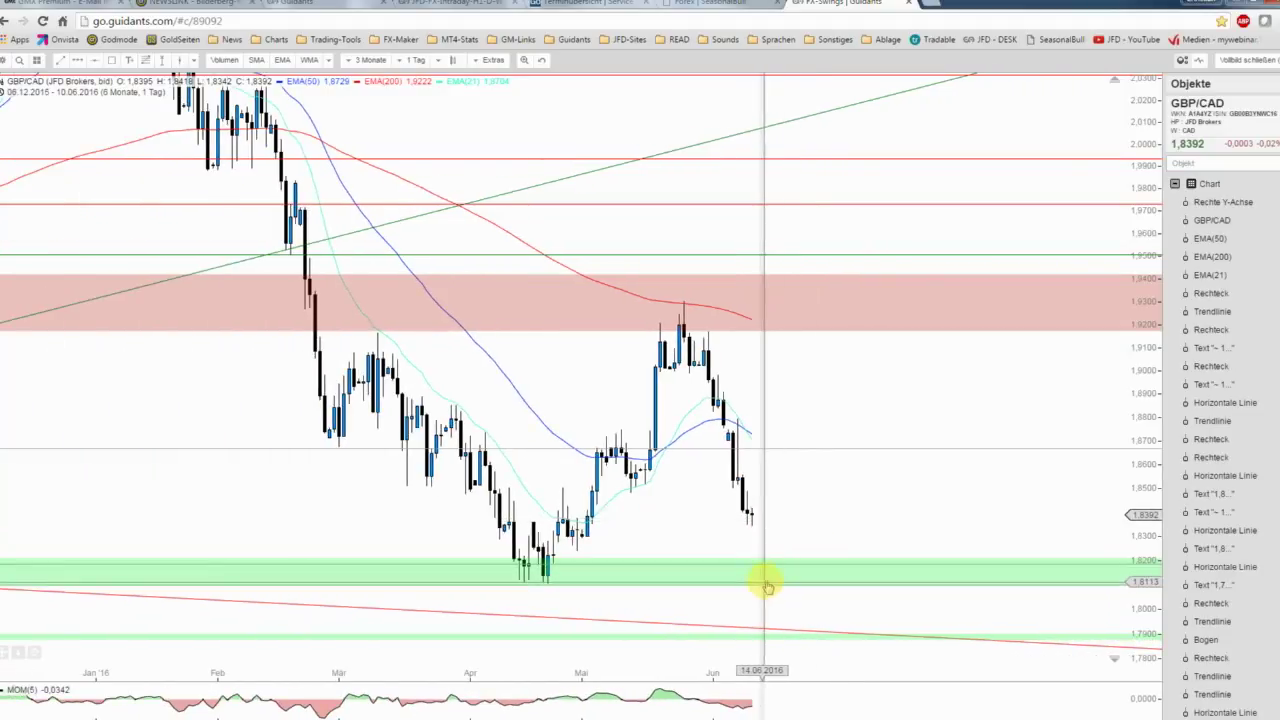
pyautogui.scroll(1, 768, 560)
pyautogui.scroll(1, 771, 533)
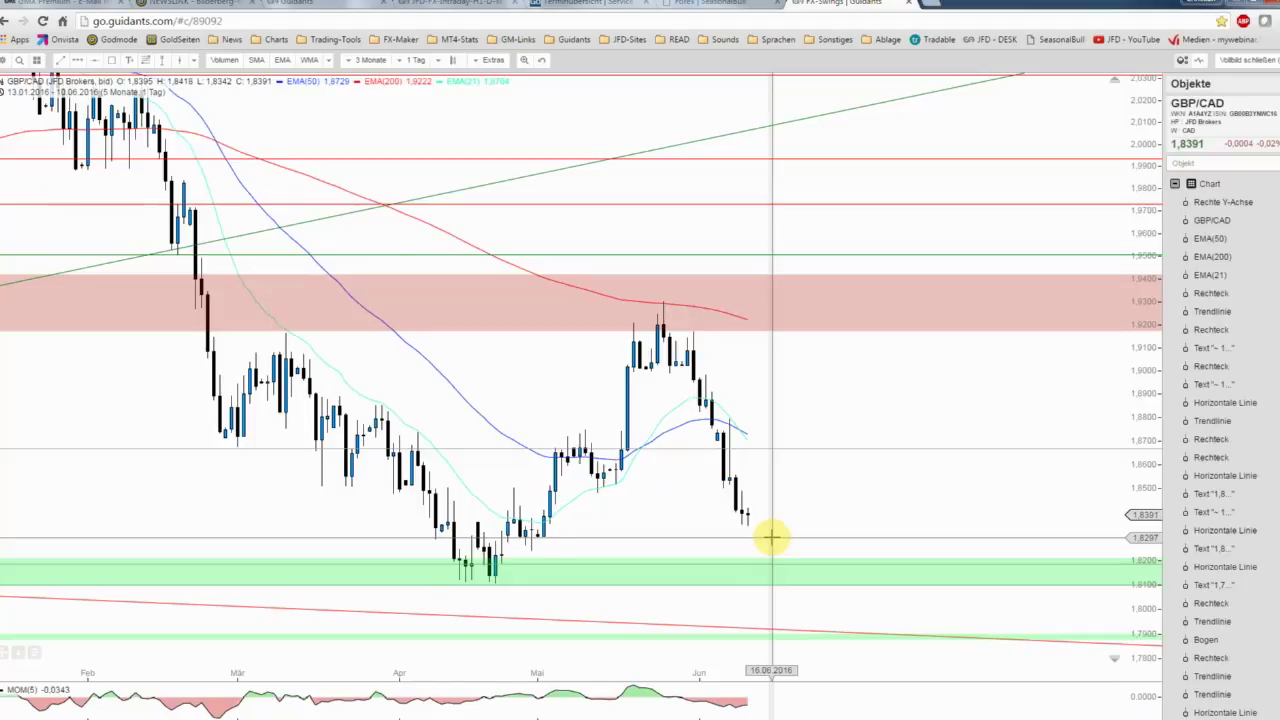
pyautogui.scroll(1, 771, 537)
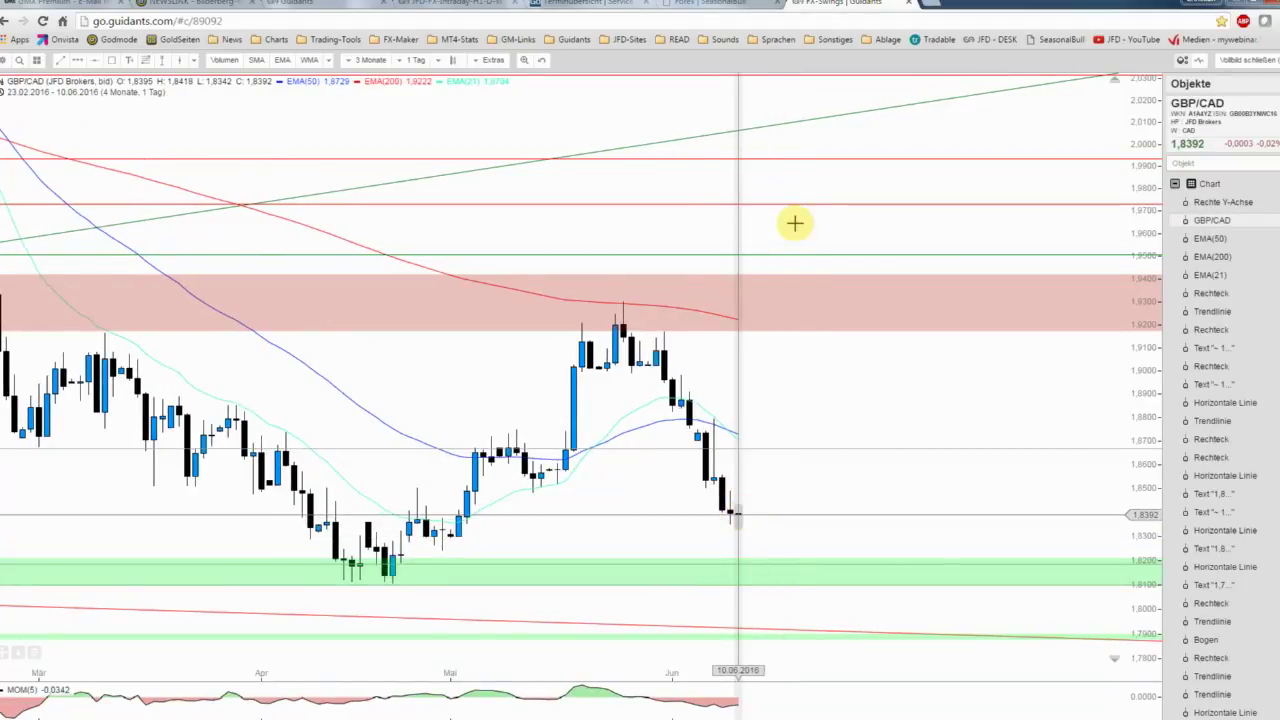
# In the SeasonalBull Forex table, open the GBPCAD report from the GBPCAD24 row.
pyautogui.click(718, 4)
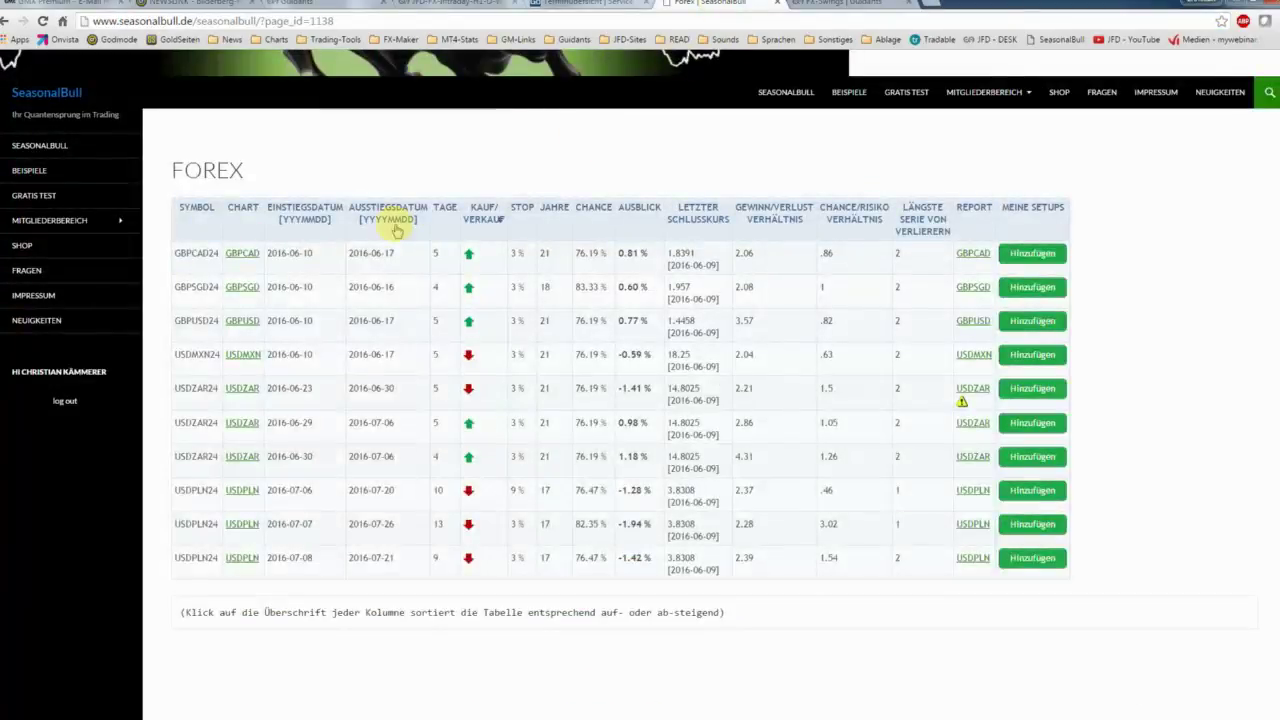
pyautogui.moveTo(177, 254); pyautogui.dragTo(759, 256)
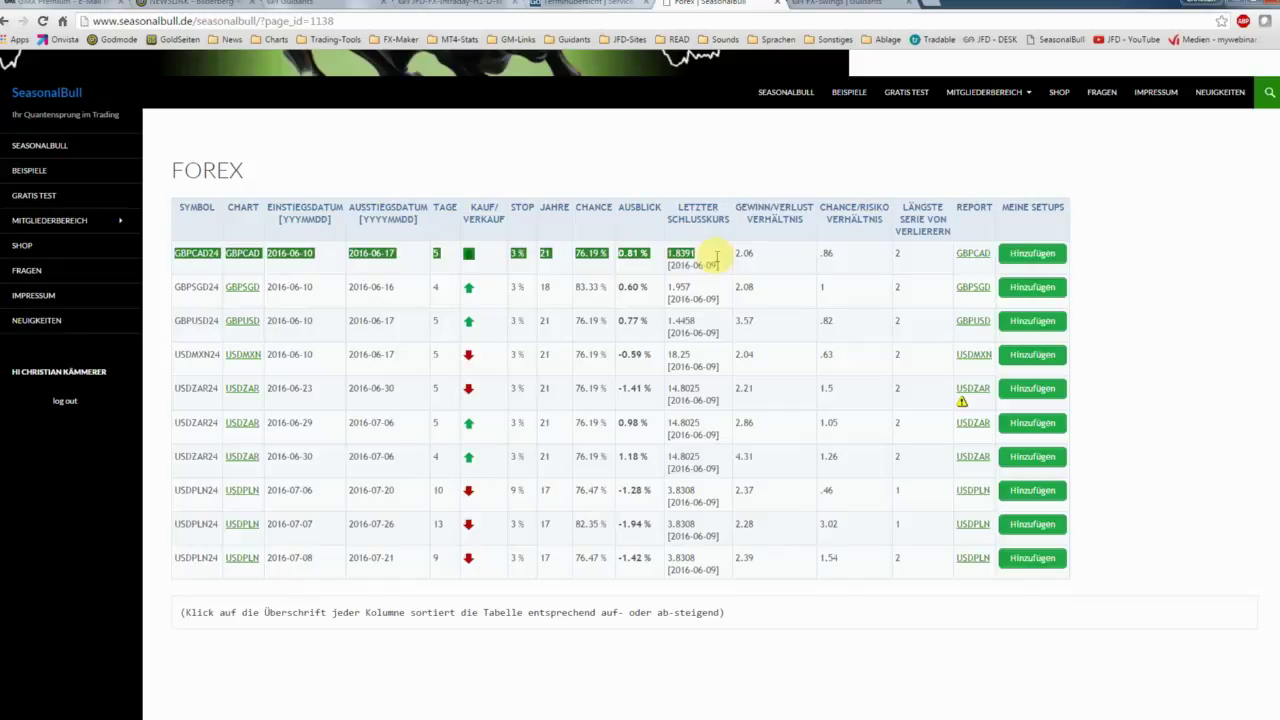
pyautogui.click(770, 262)
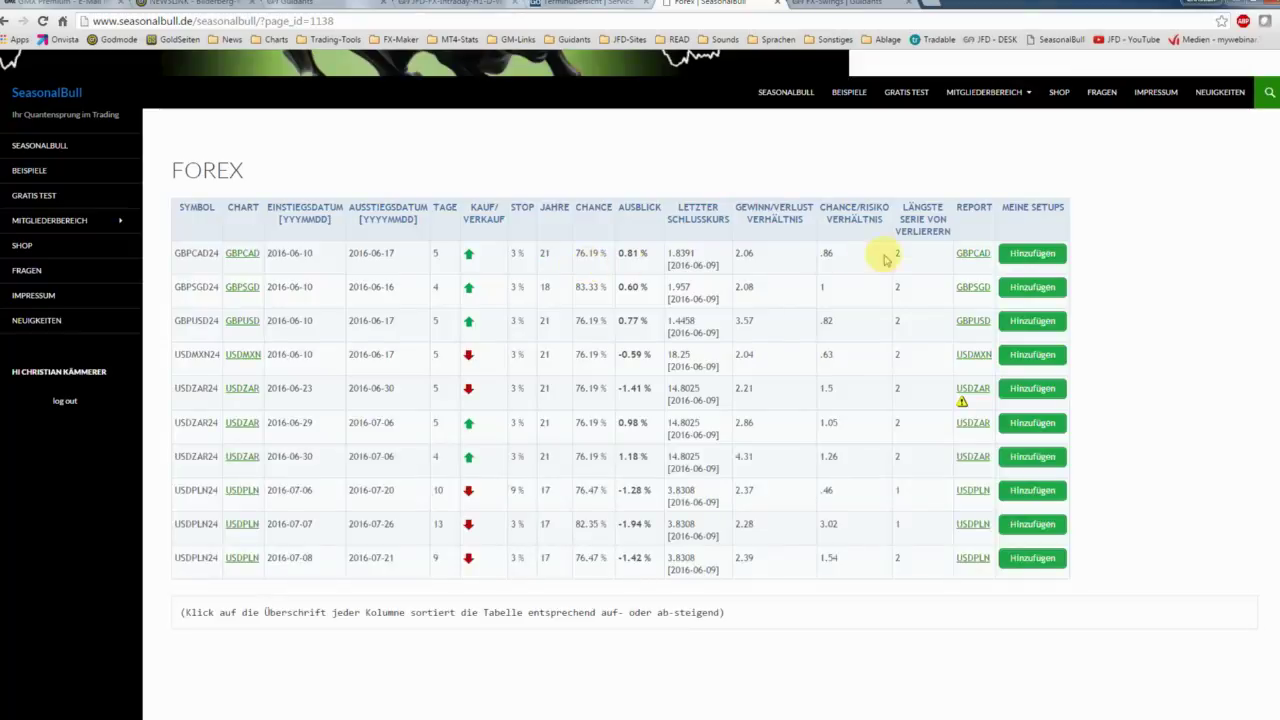
pyautogui.click(963, 257)
pyautogui.click(960, 255)
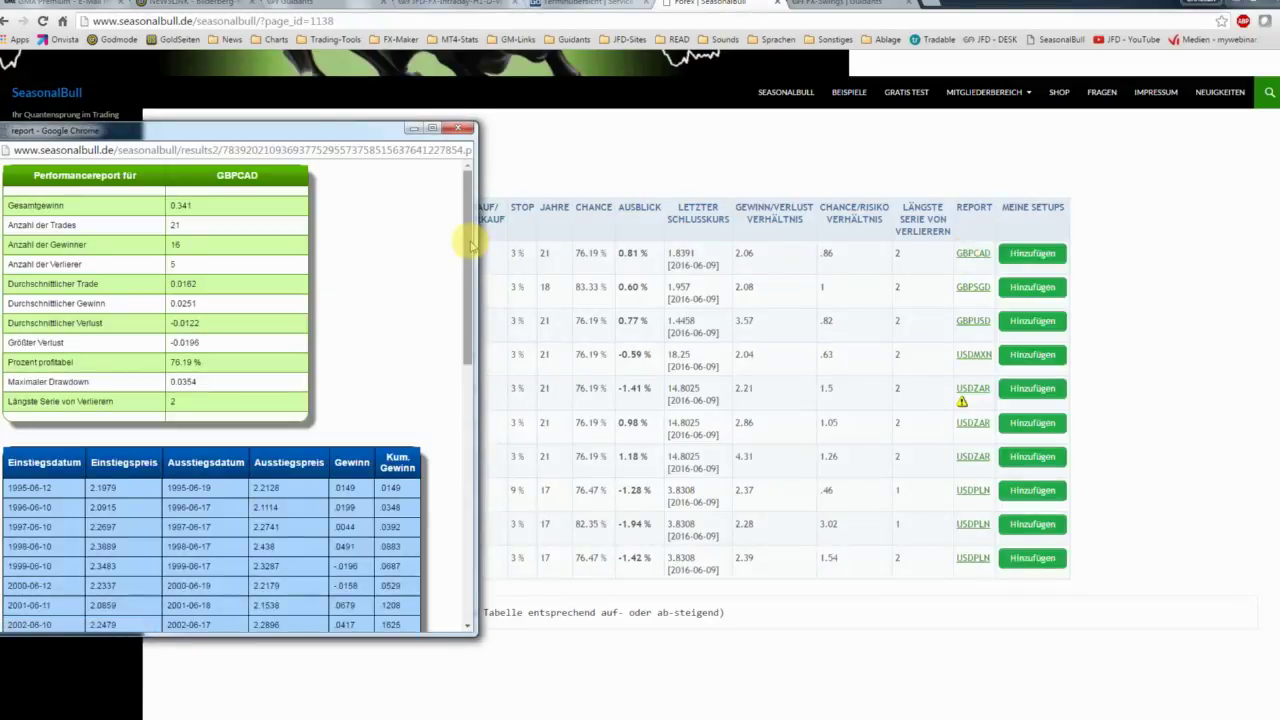
# Highlight the 16 winners figure, reposition the report window, and scroll down to the Performancechart.
pyautogui.doubleClick(174, 245)
pyautogui.moveTo(317, 139)
pyautogui.mouseDown()
pyautogui.moveTo(495, 293)
pyautogui.moveTo(492, 313)
pyautogui.mouseUp()
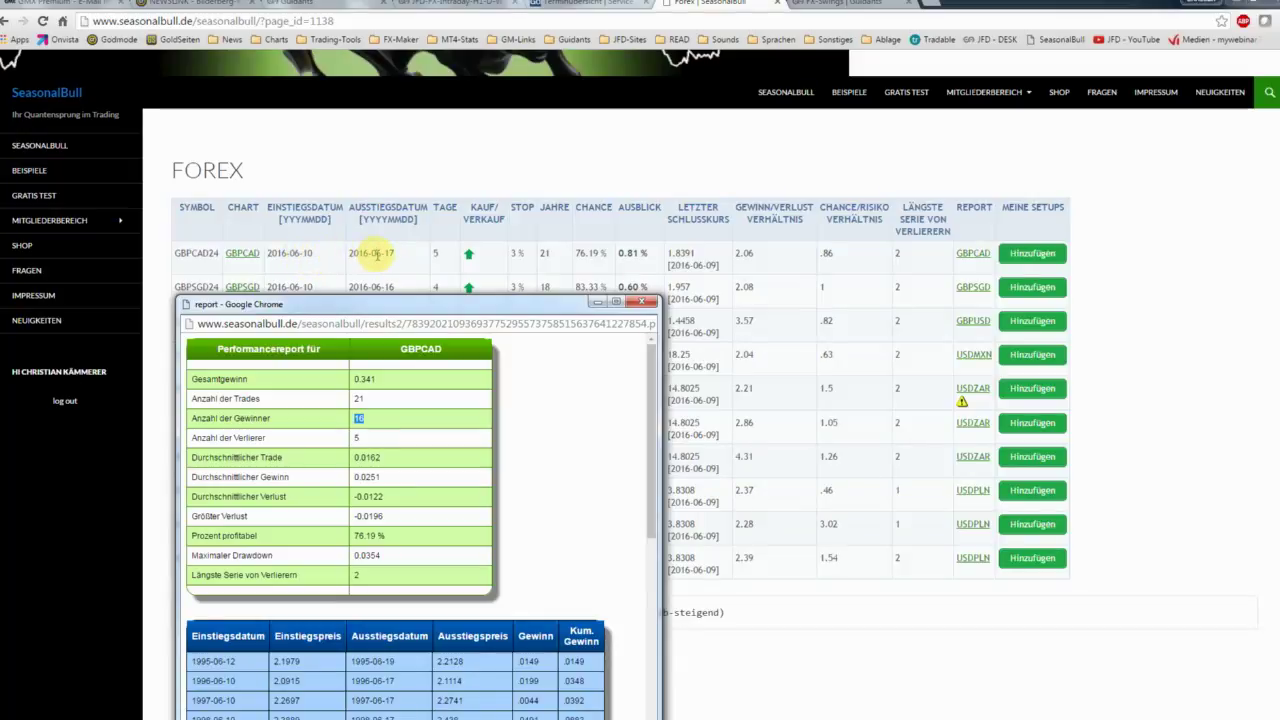
pyautogui.moveTo(391, 302); pyautogui.dragTo(367, 145)
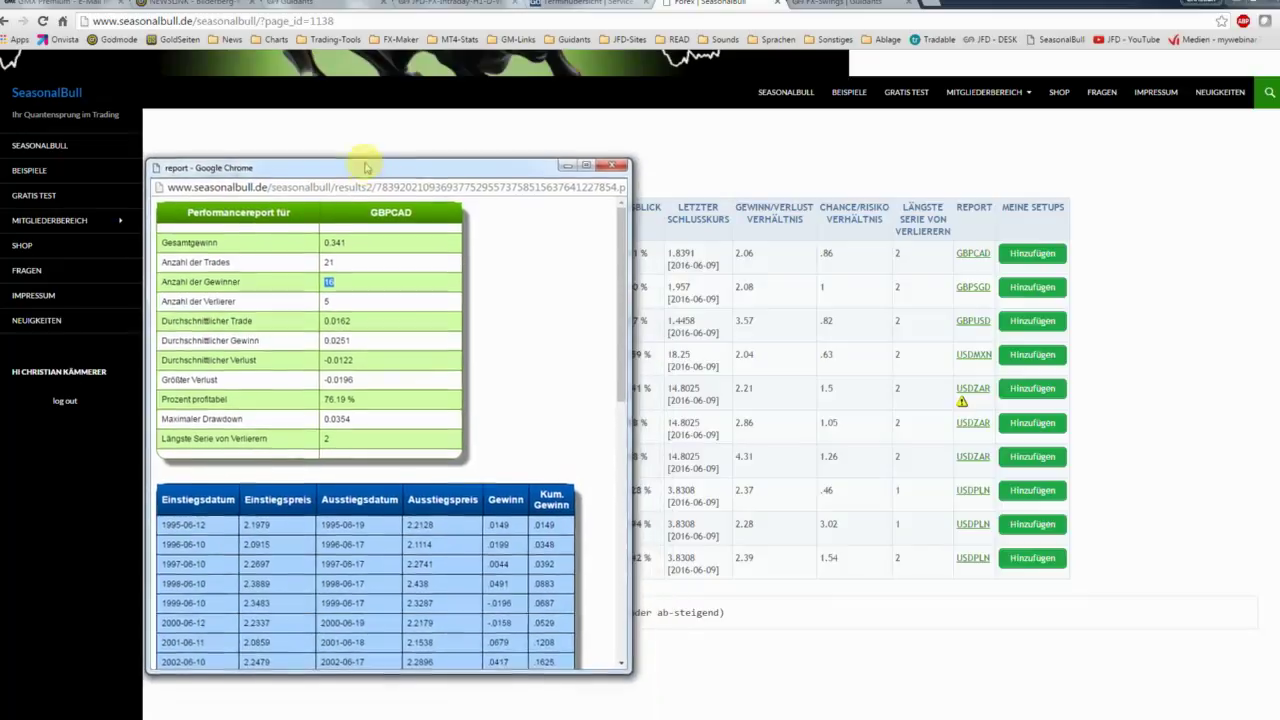
pyautogui.moveTo(624, 206); pyautogui.dragTo(628, 472)
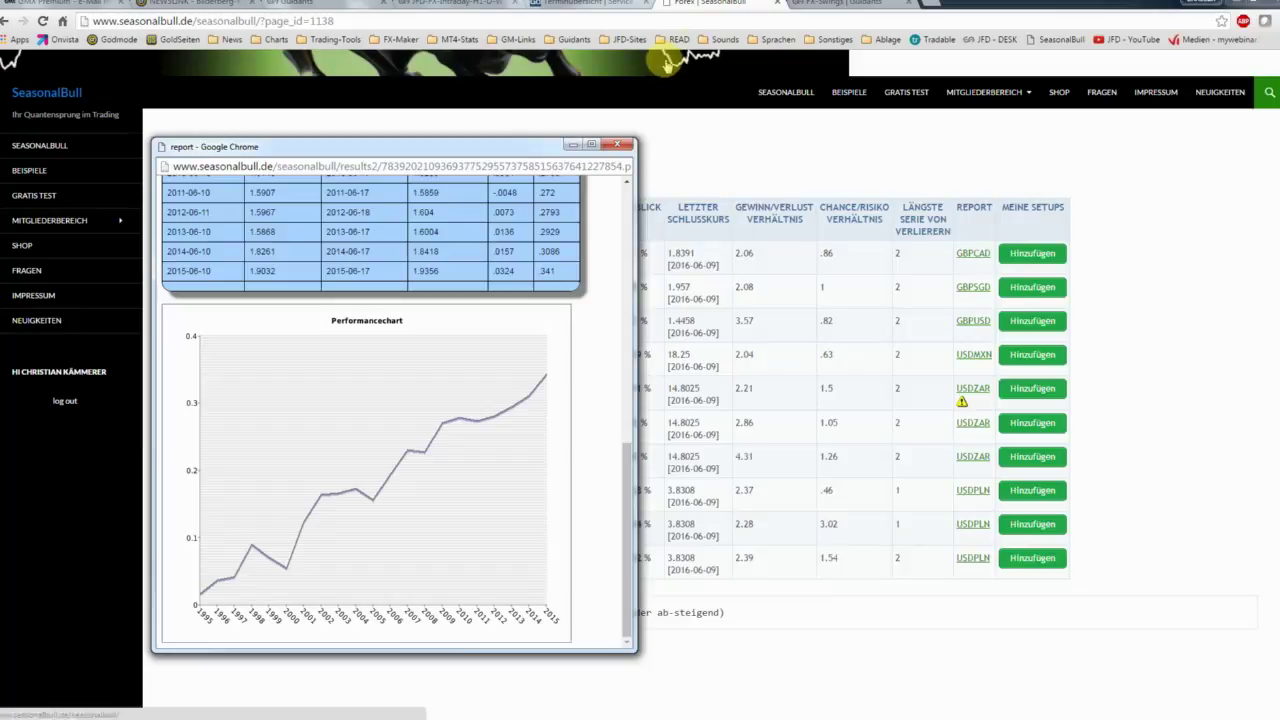
# Back on the GBP/CAD chart, enlarge the MOM(5) pane and open its settings.
pyautogui.click(806, 8)
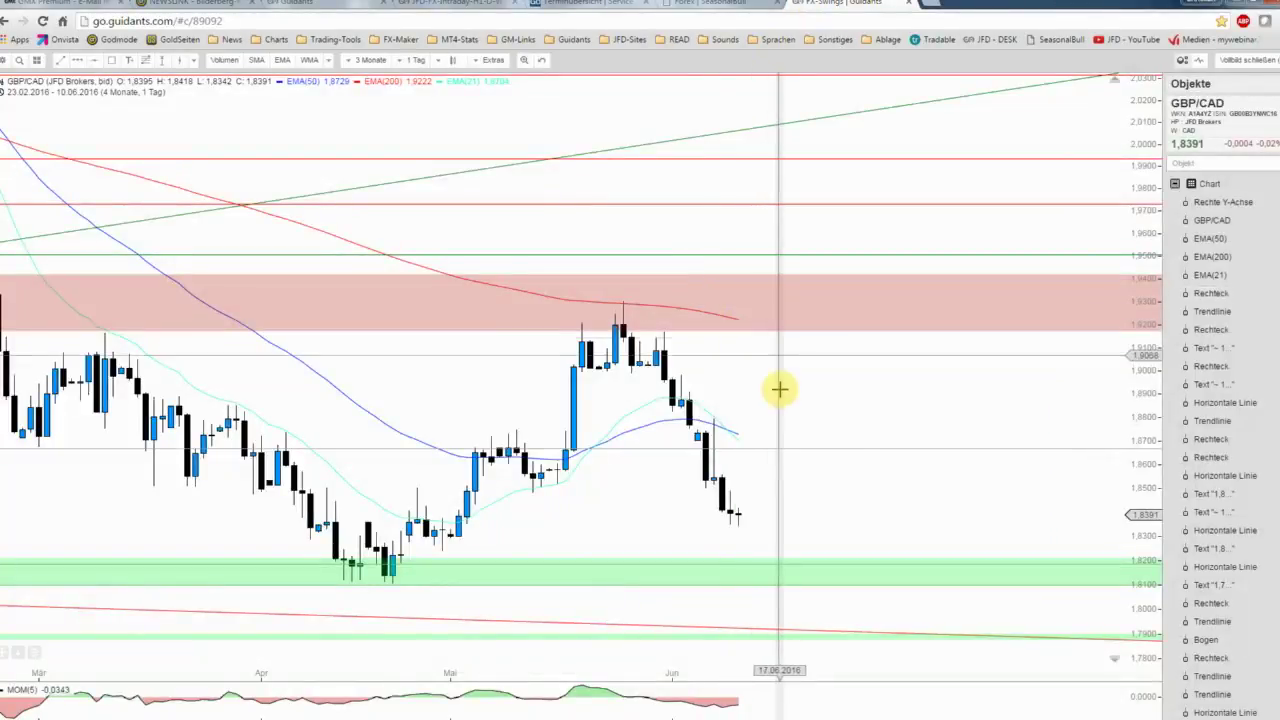
pyautogui.moveTo(634, 681)
pyautogui.mouseDown()
pyautogui.moveTo(632, 526)
pyautogui.moveTo(602, 514)
pyautogui.mouseUp()
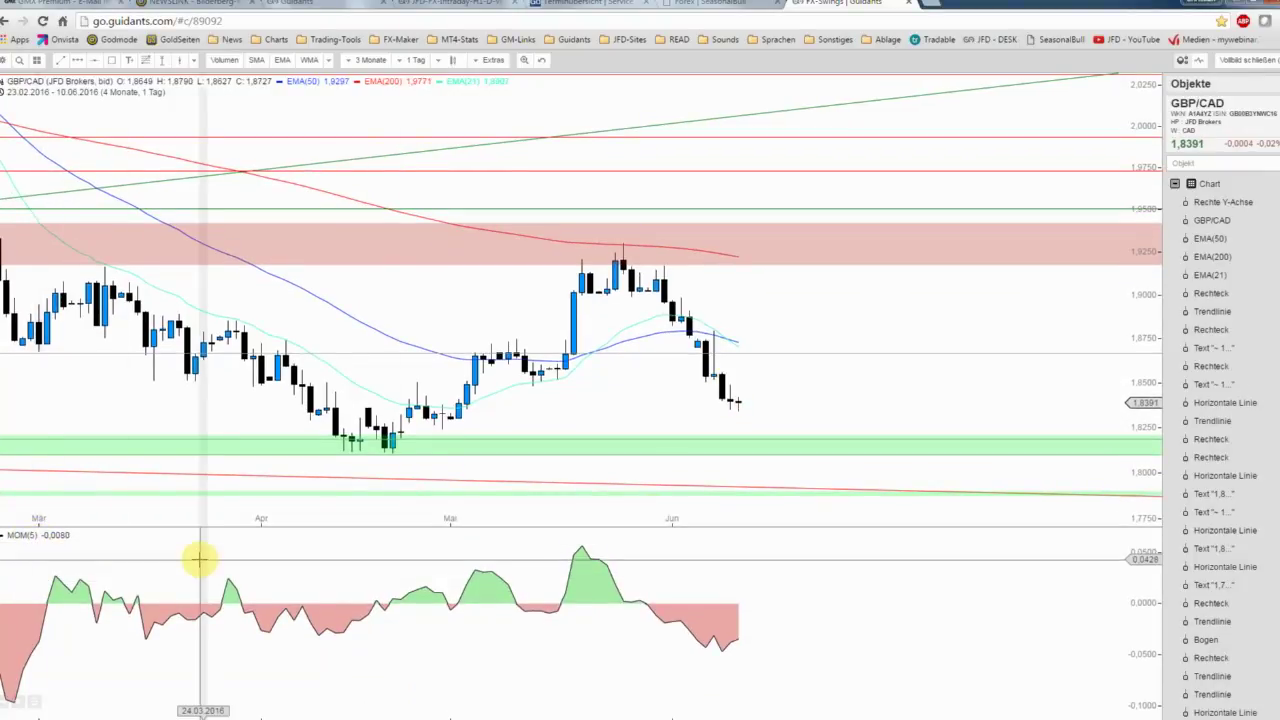
pyautogui.click(285, 608)
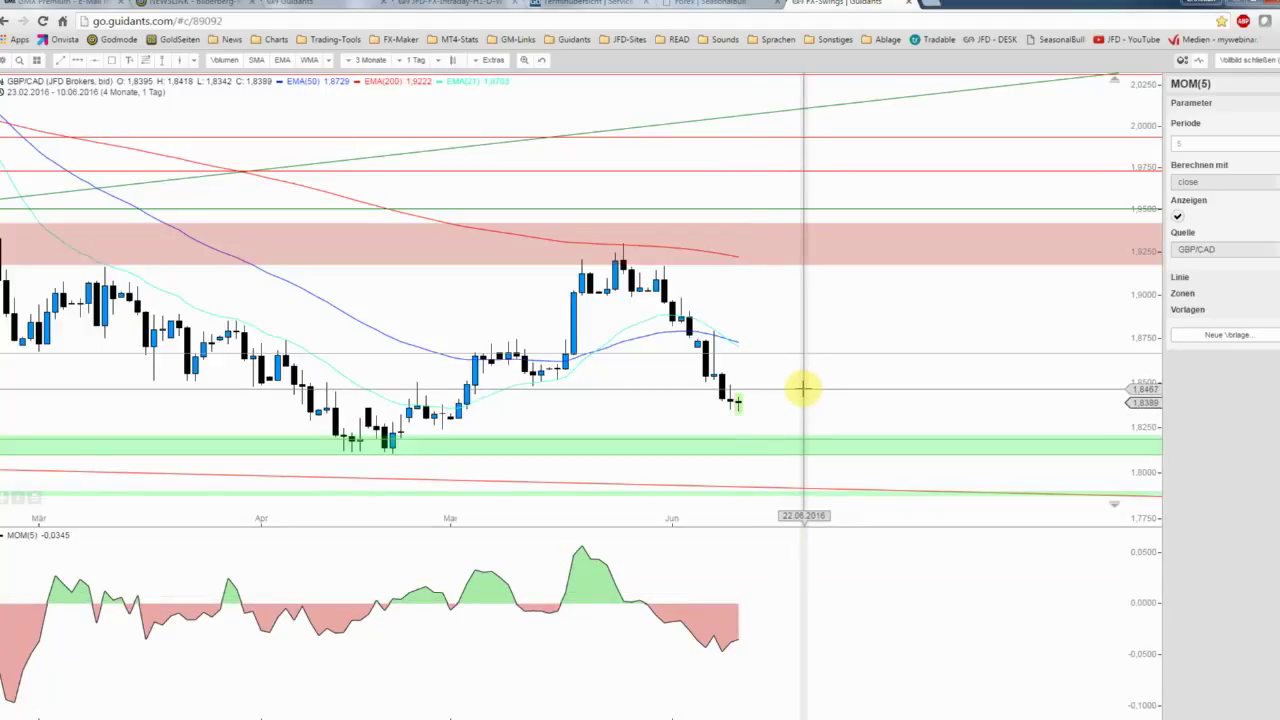
# Draw a 'Rote Linie' trendline from the late-May high near 1.93 down across the falling highs.
pyautogui.click(75, 63)
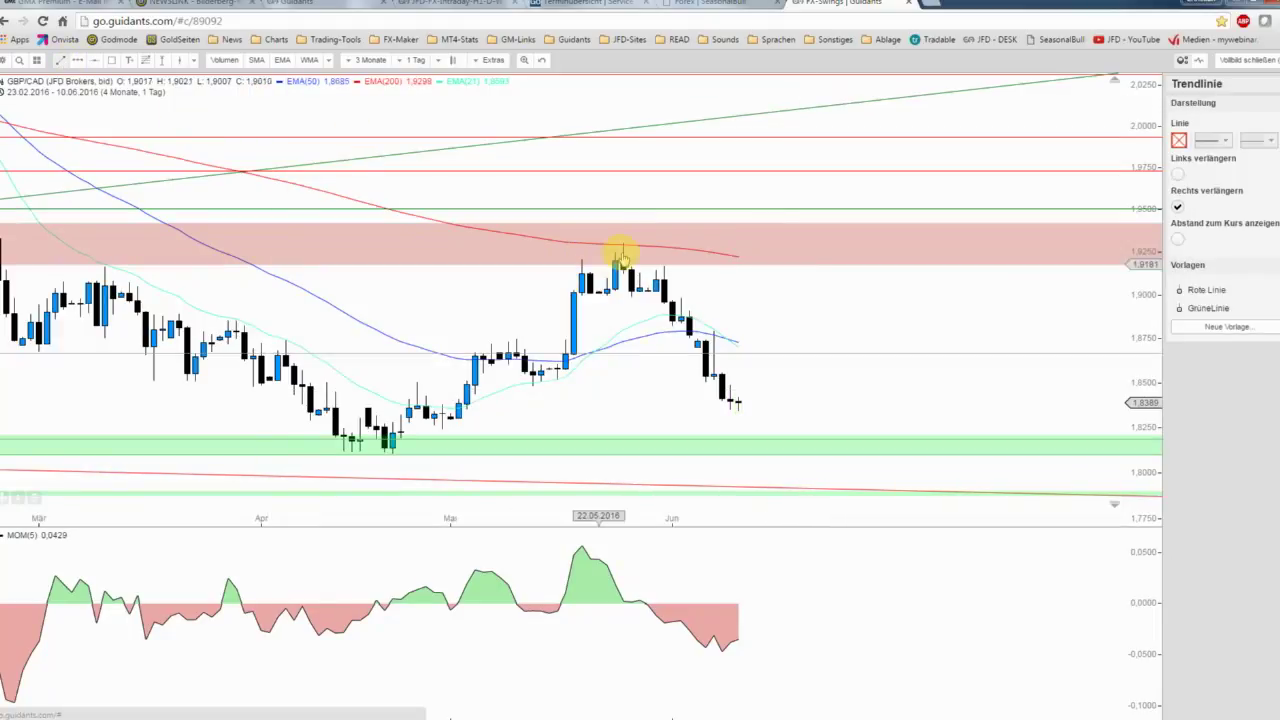
pyautogui.moveTo(630, 248); pyautogui.dragTo(738, 348)
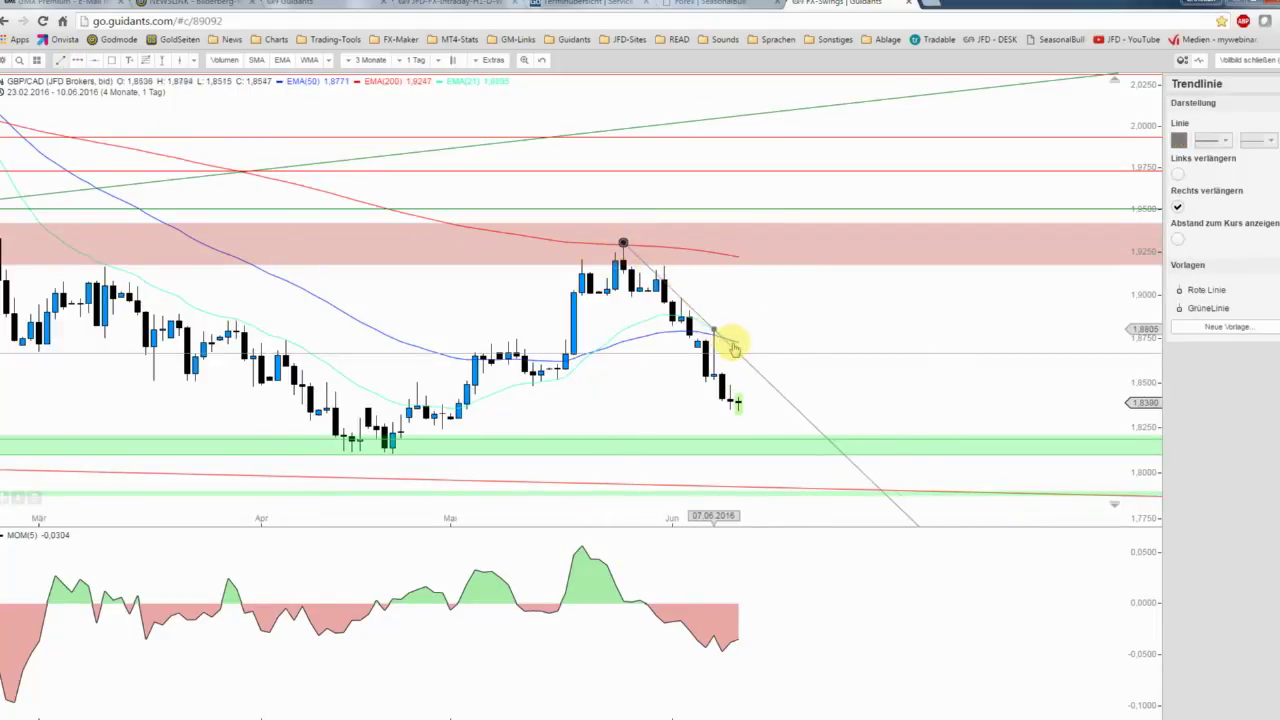
pyautogui.click(1201, 289)
pyautogui.click(901, 324)
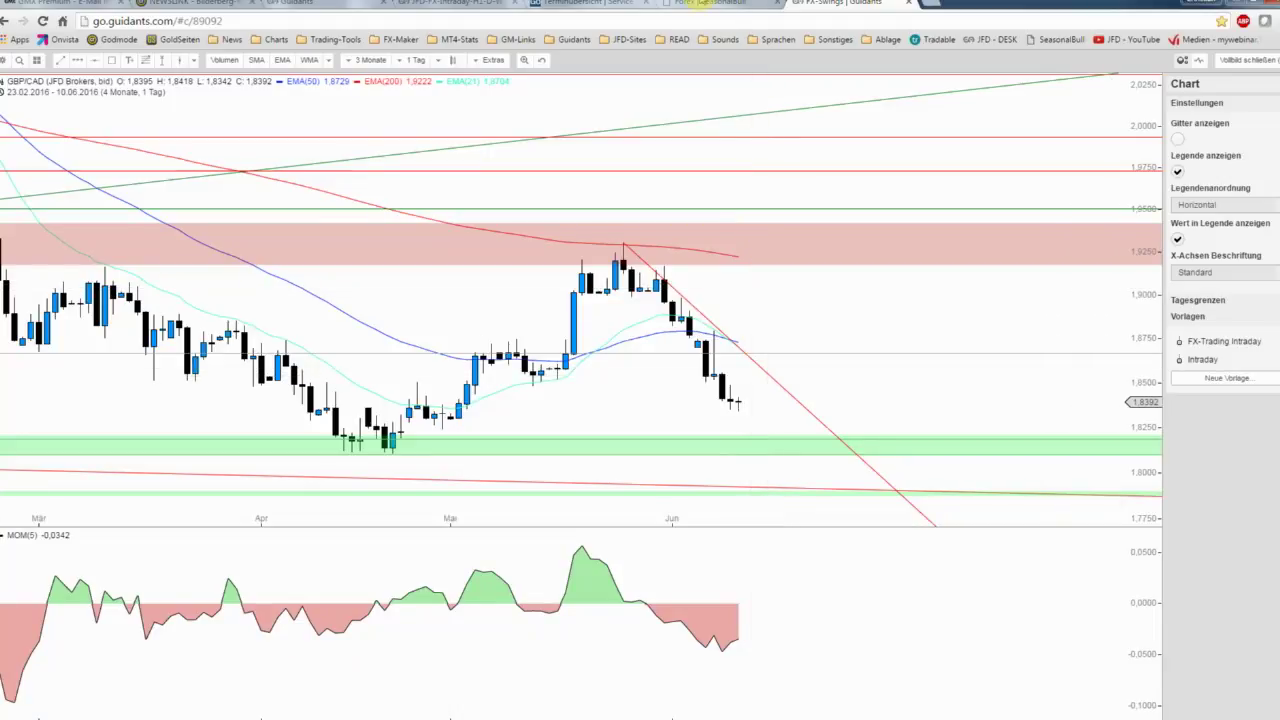
# Bring up the GBPCAD report, scroll to its summary table, and move the window aside.
pyautogui.hotkey('alt', 'Tab')
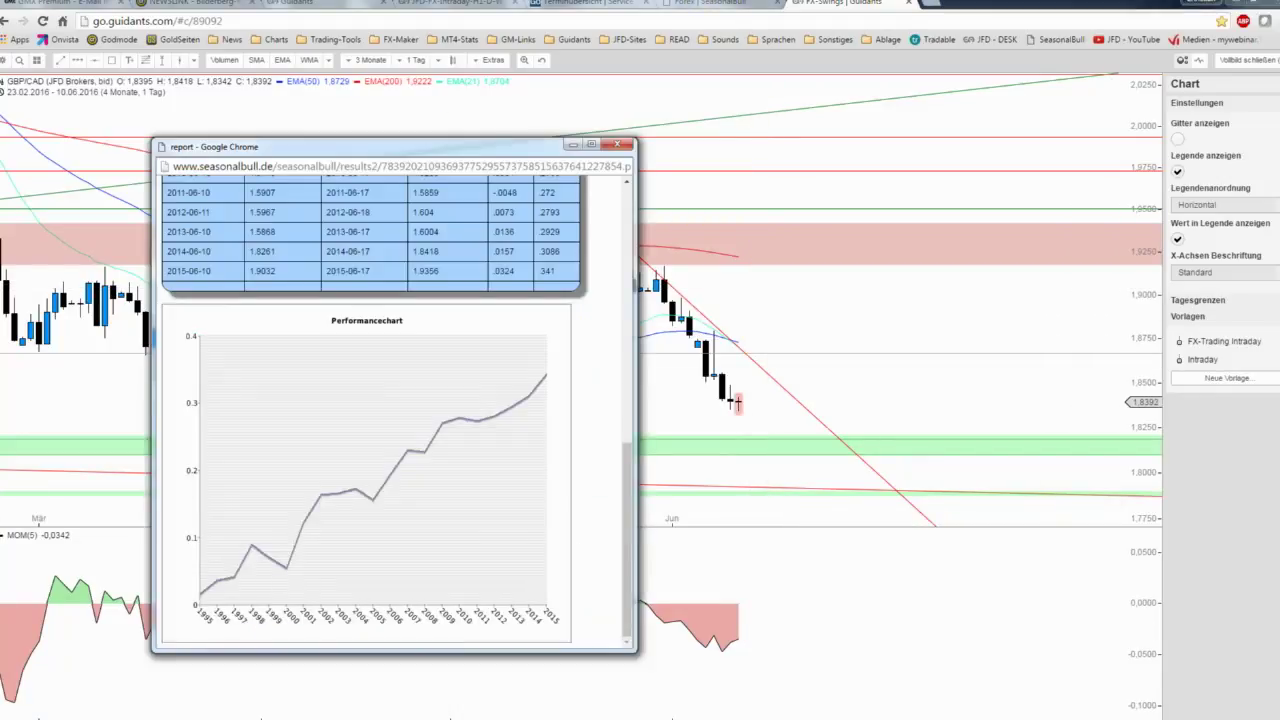
pyautogui.moveTo(623, 508); pyautogui.dragTo(631, 228)
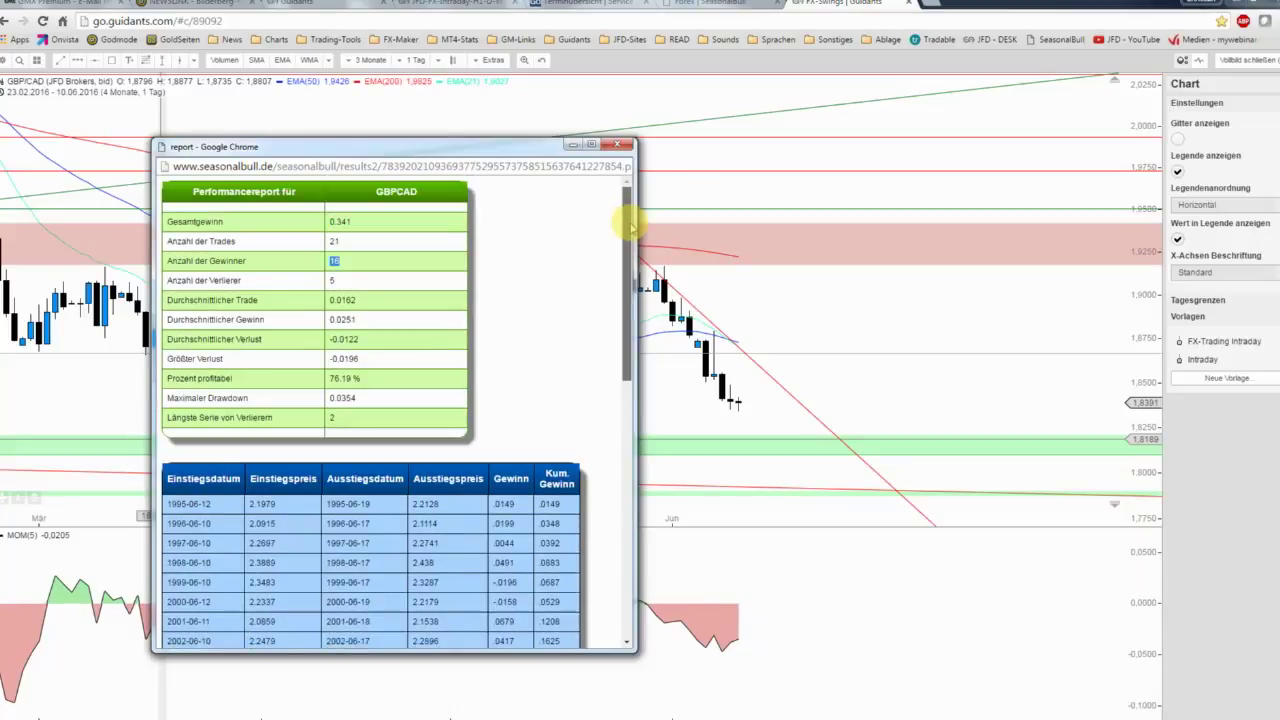
pyautogui.click(346, 319)
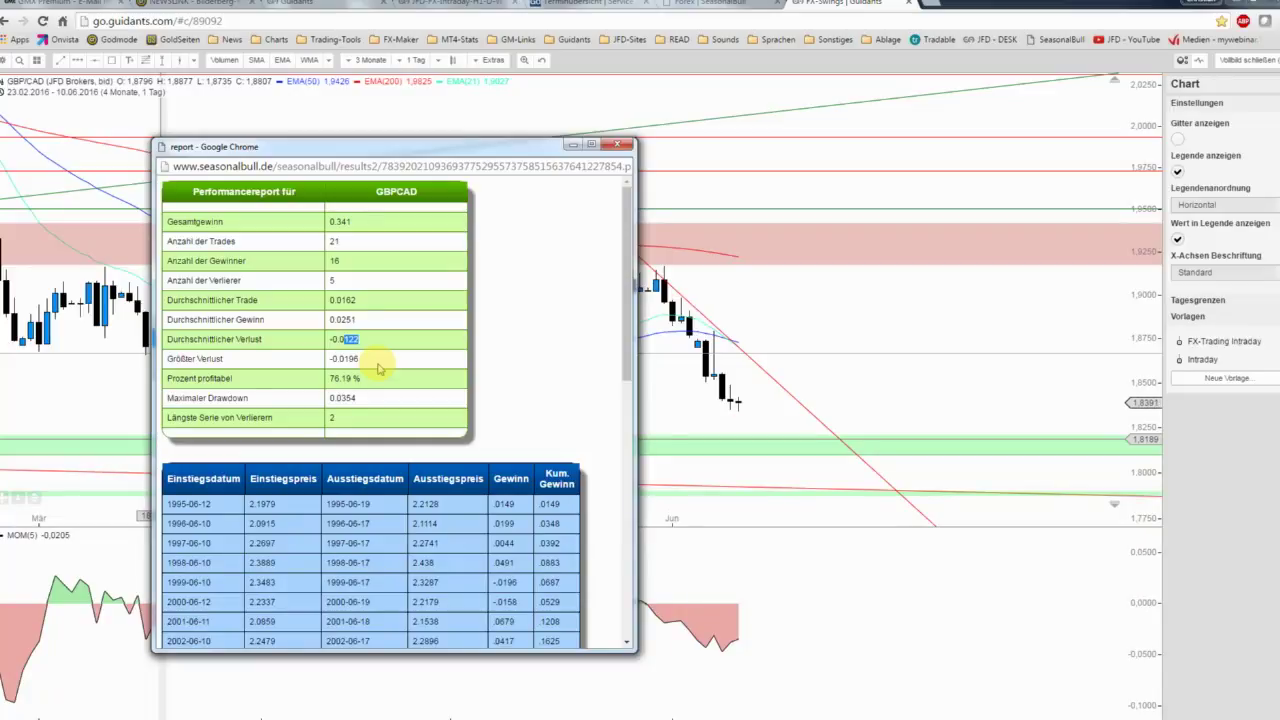
pyautogui.moveTo(523, 145); pyautogui.dragTo(317, 115)
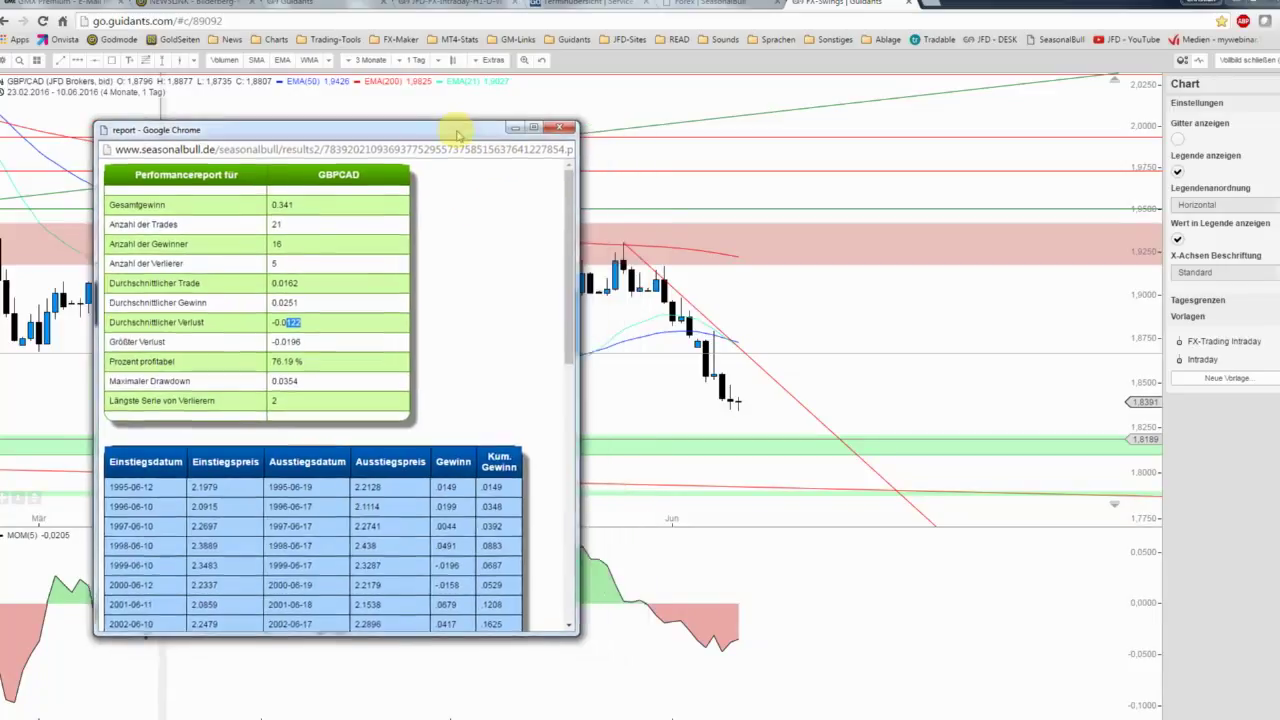
pyautogui.click(163, 58)
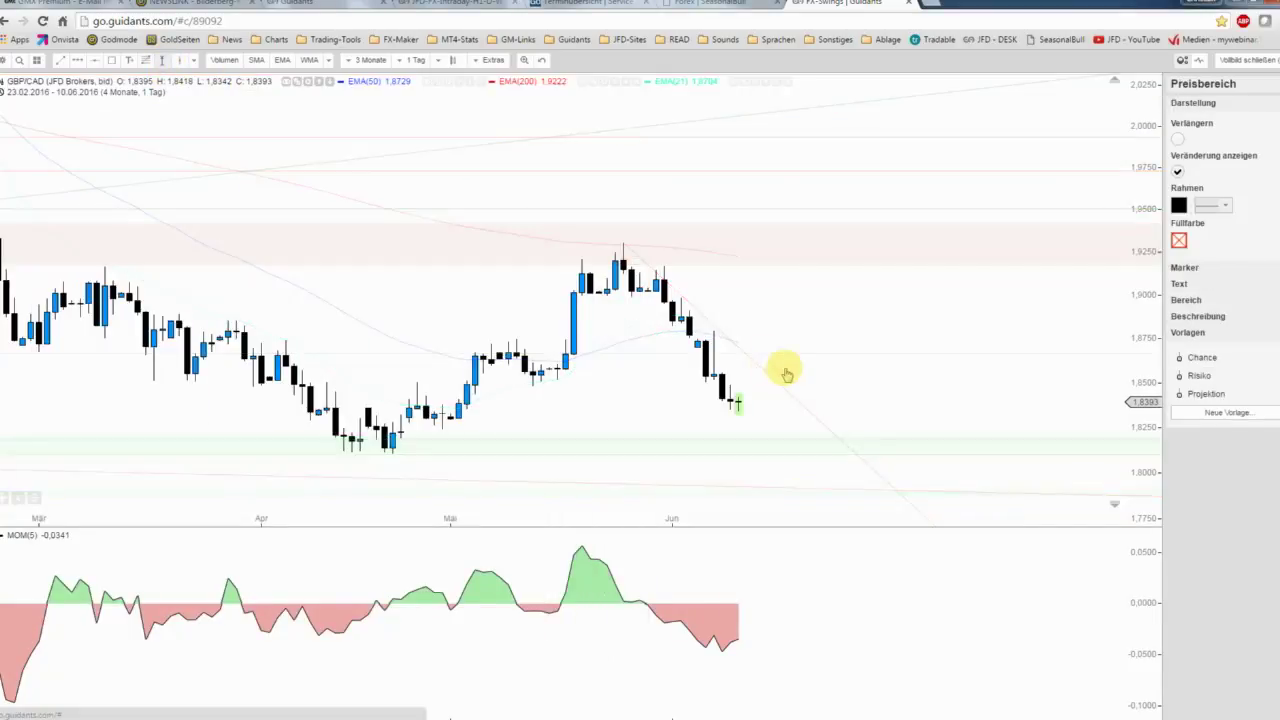
# Draw a green 'Chance' price range from about 1.8440 upward, spanning 0.0256 (1.38%).
pyautogui.moveTo(754, 390)
pyautogui.mouseDown()
pyautogui.moveTo(788, 320)
pyautogui.moveTo(776, 349)
pyautogui.moveTo(788, 350)
pyautogui.mouseUp()
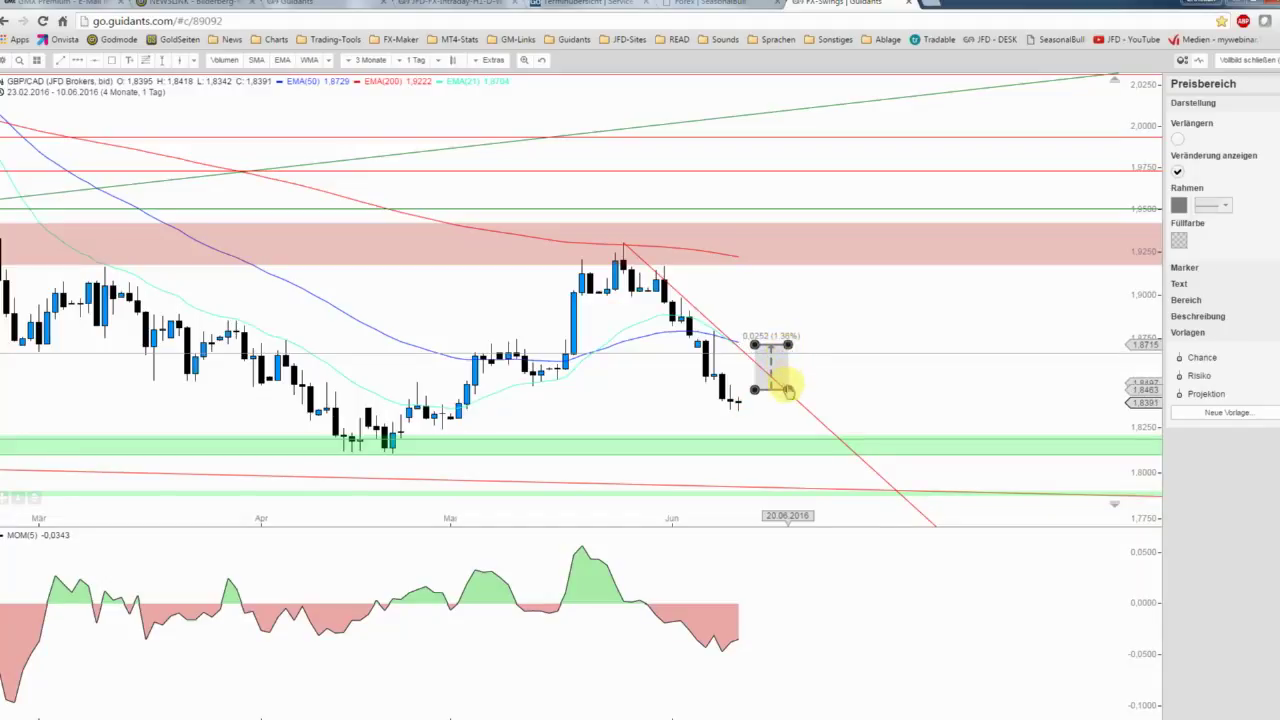
pyautogui.moveTo(772, 378); pyautogui.dragTo(796, 394)
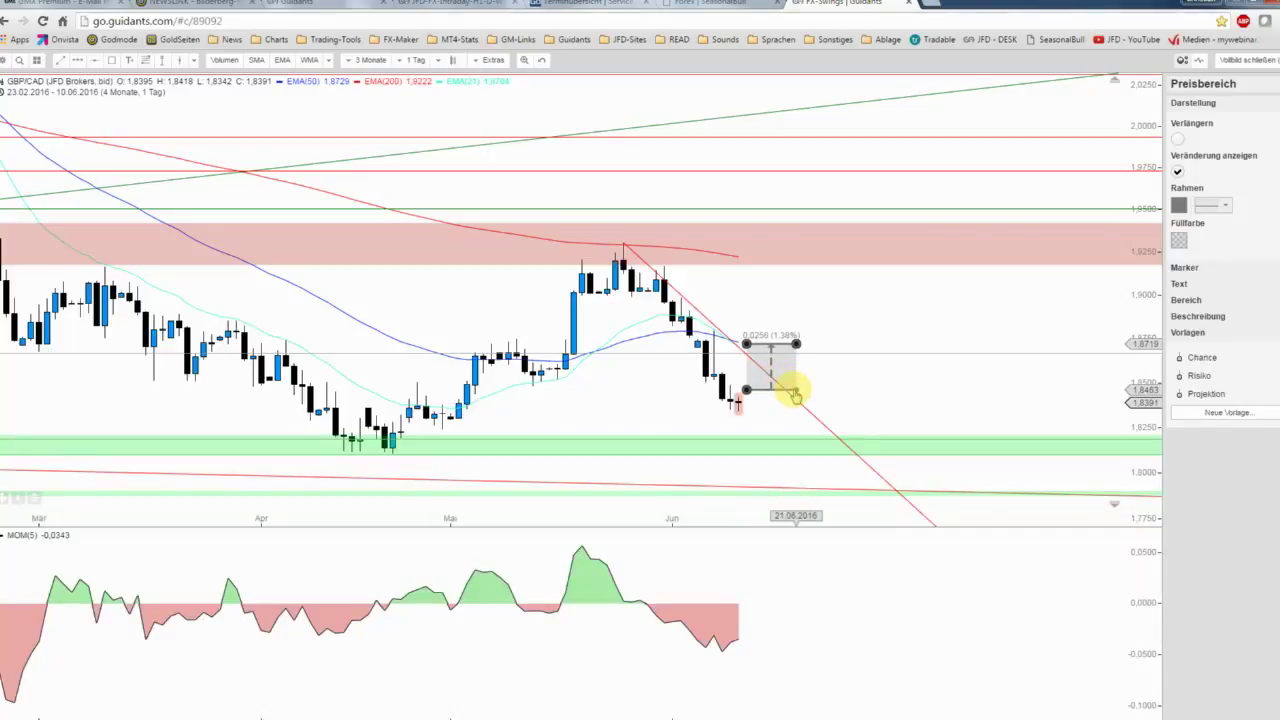
pyautogui.click(1097, 323)
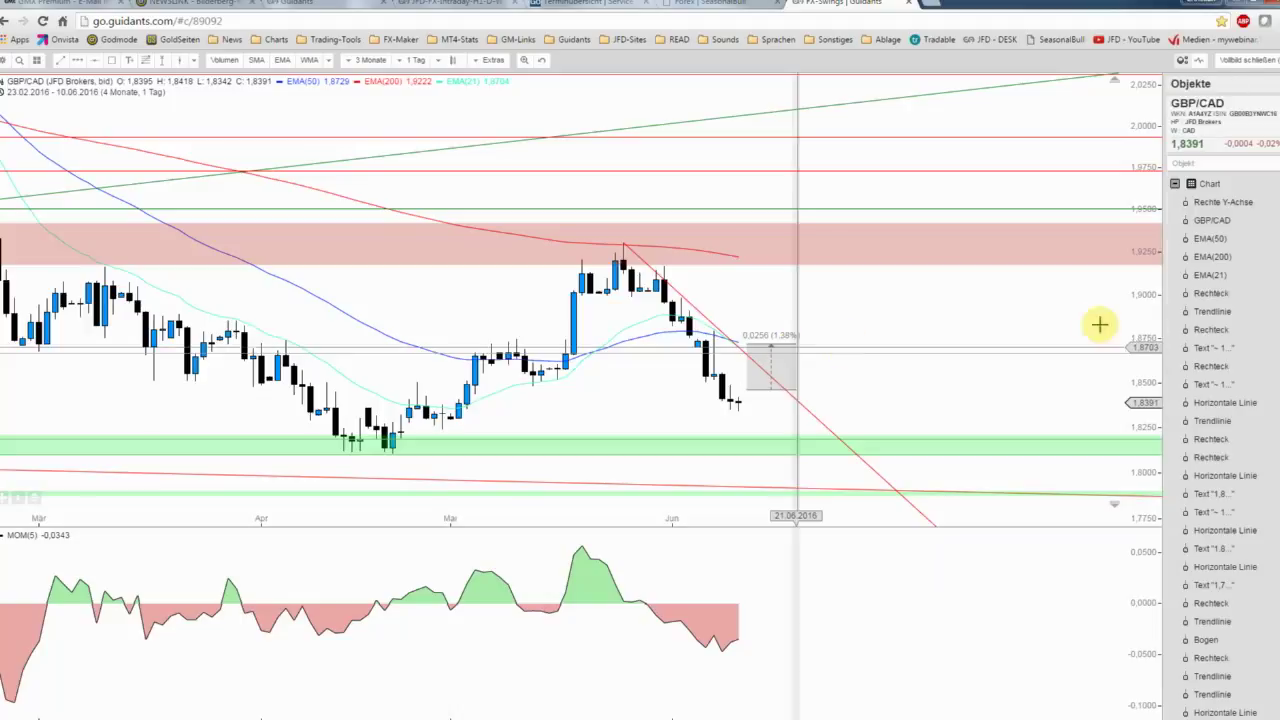
pyautogui.click(788, 374)
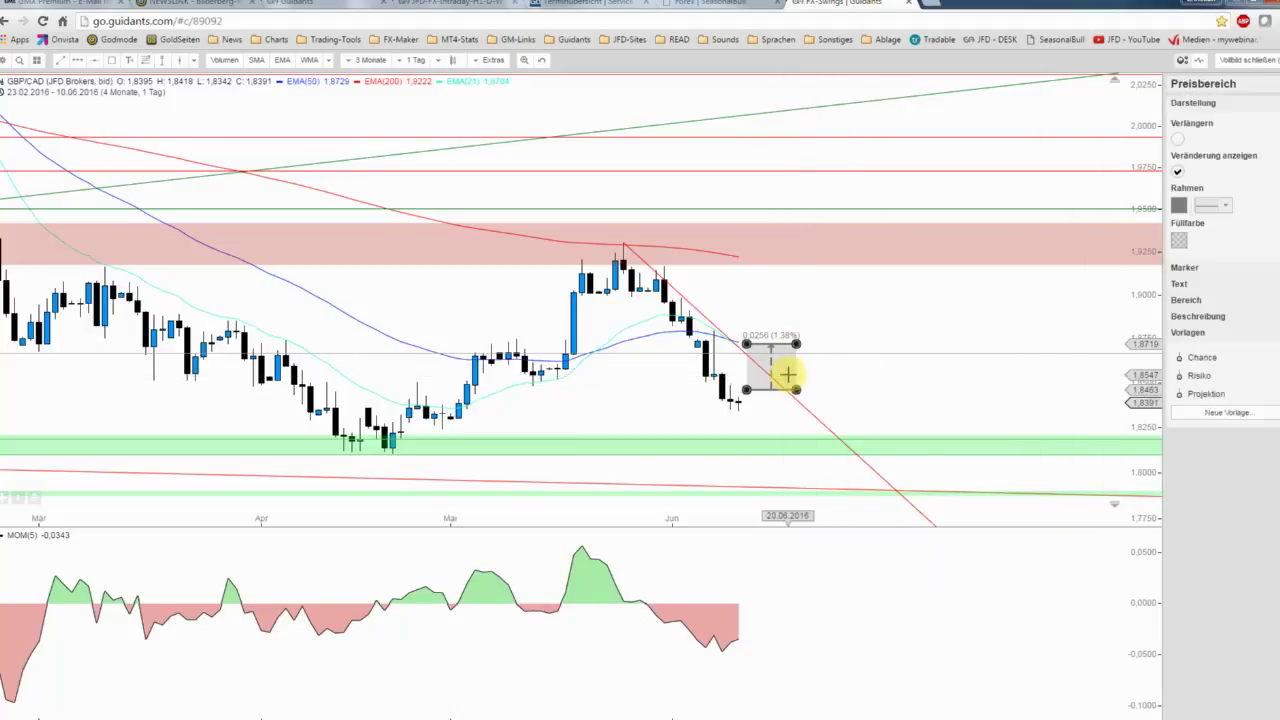
pyautogui.click(1202, 357)
pyautogui.click(880, 383)
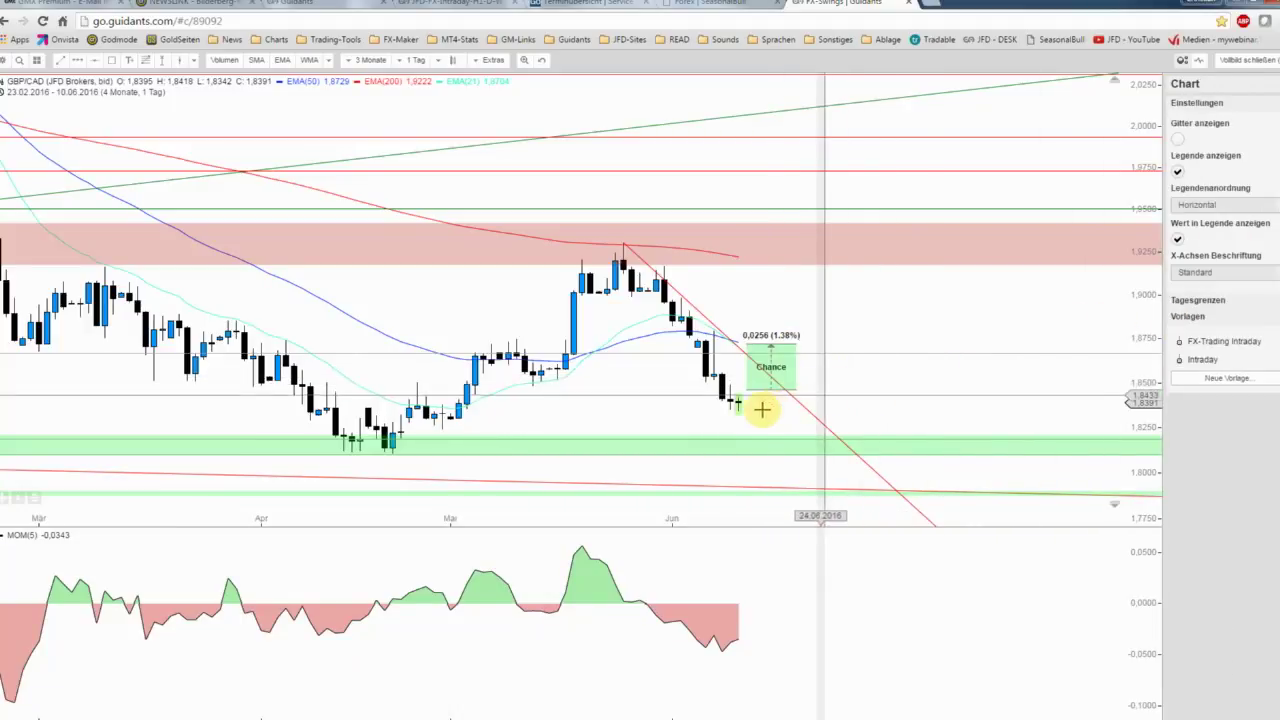
pyautogui.click(771, 378)
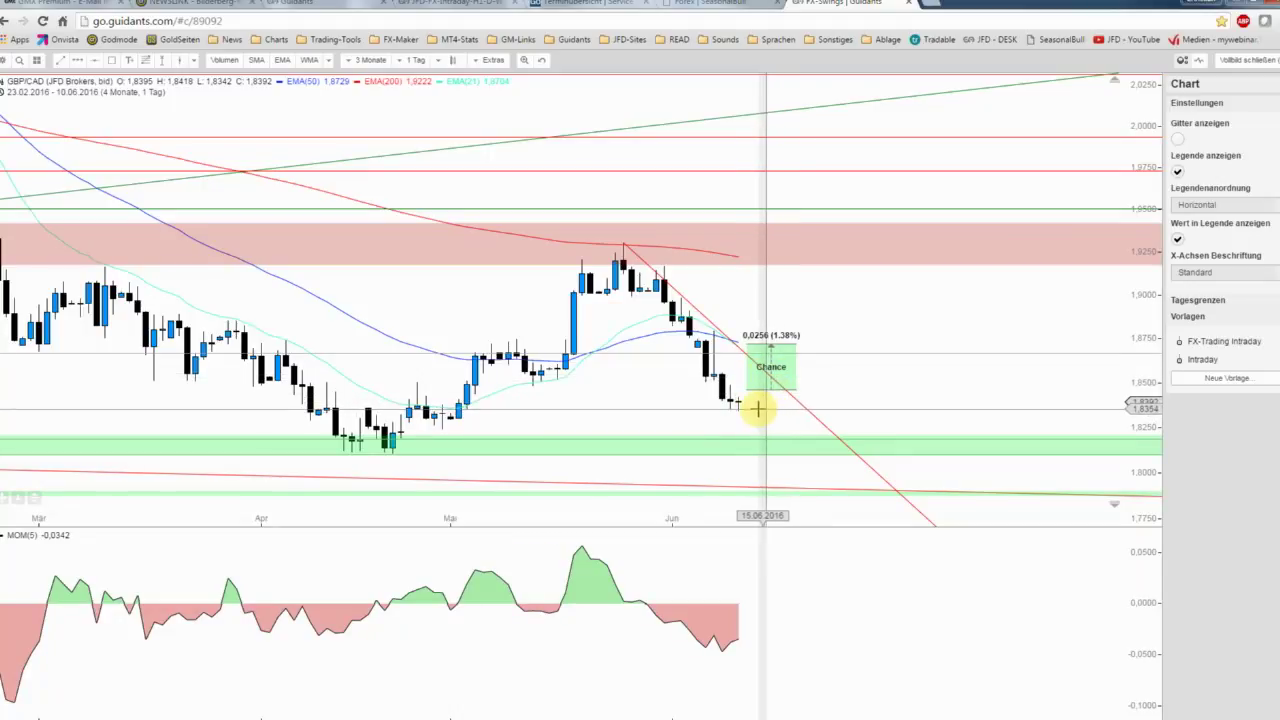
# Draw a price range below the Chance box to -0.0121 (-0.65%) and apply the red Risiko template.
pyautogui.click(162, 62)
pyautogui.click(746, 390)
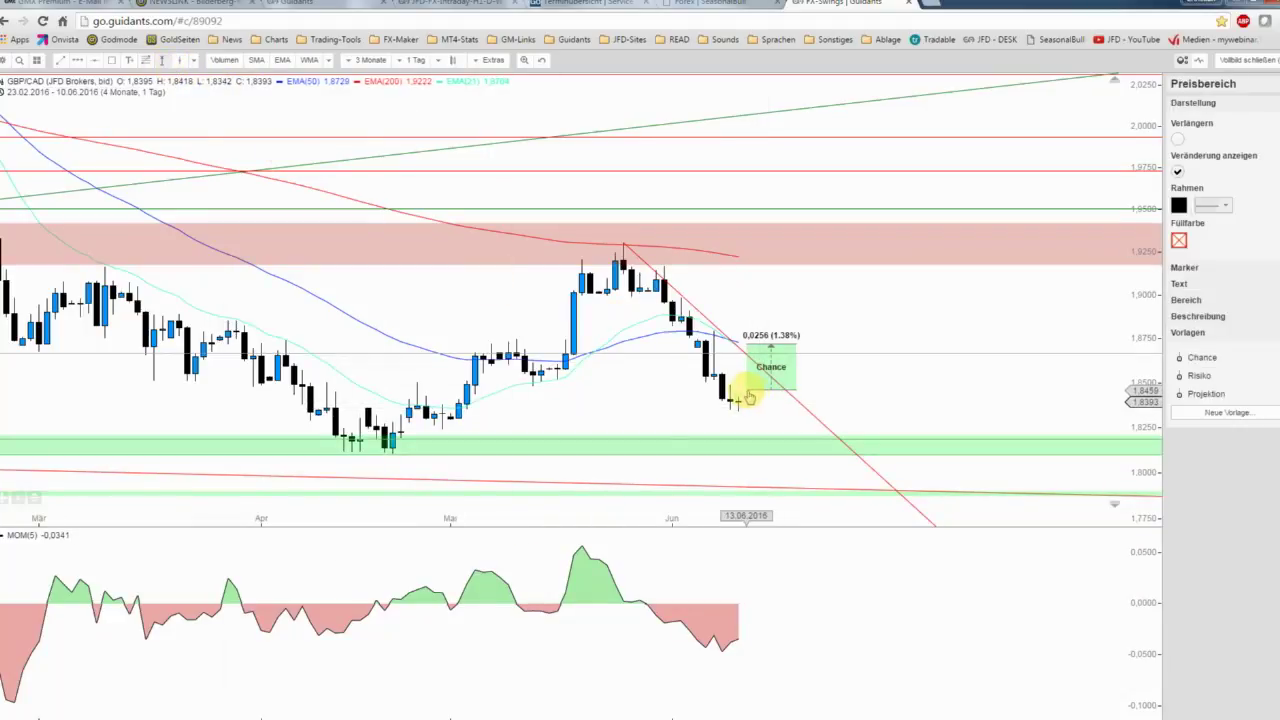
pyautogui.click(796, 411)
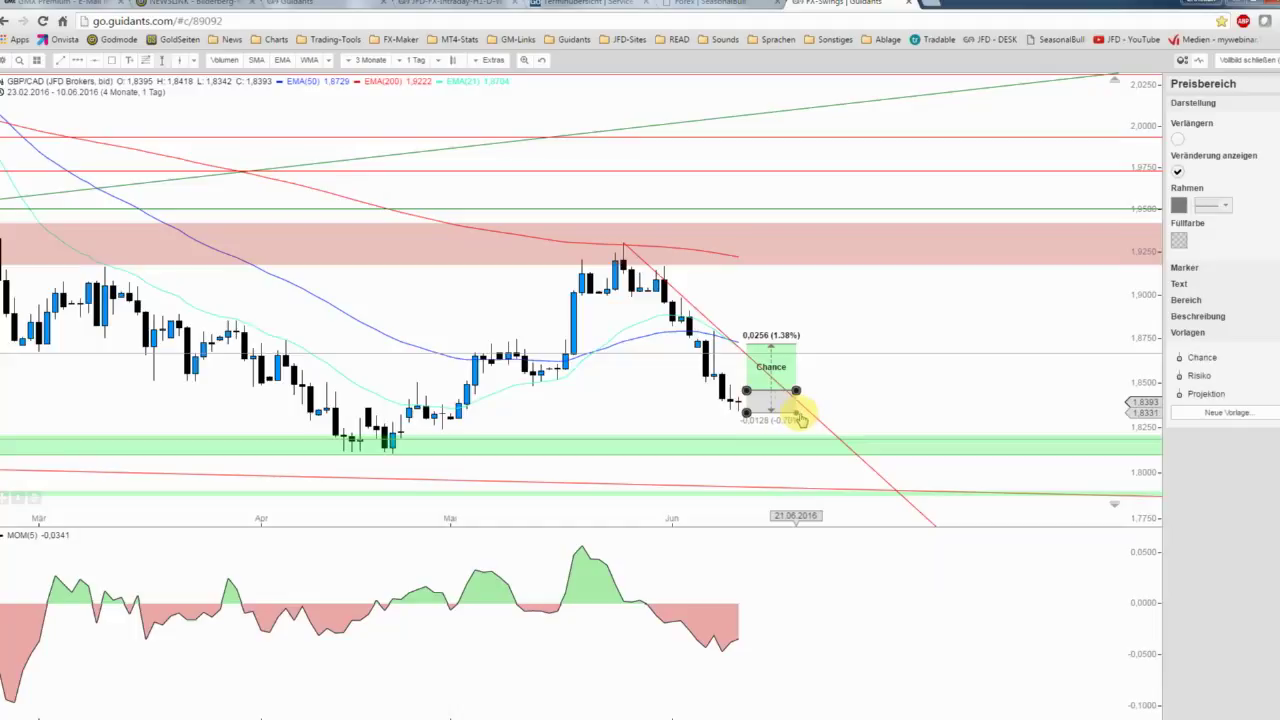
pyautogui.moveTo(799, 413); pyautogui.dragTo(799, 411)
pyautogui.click(1237, 377)
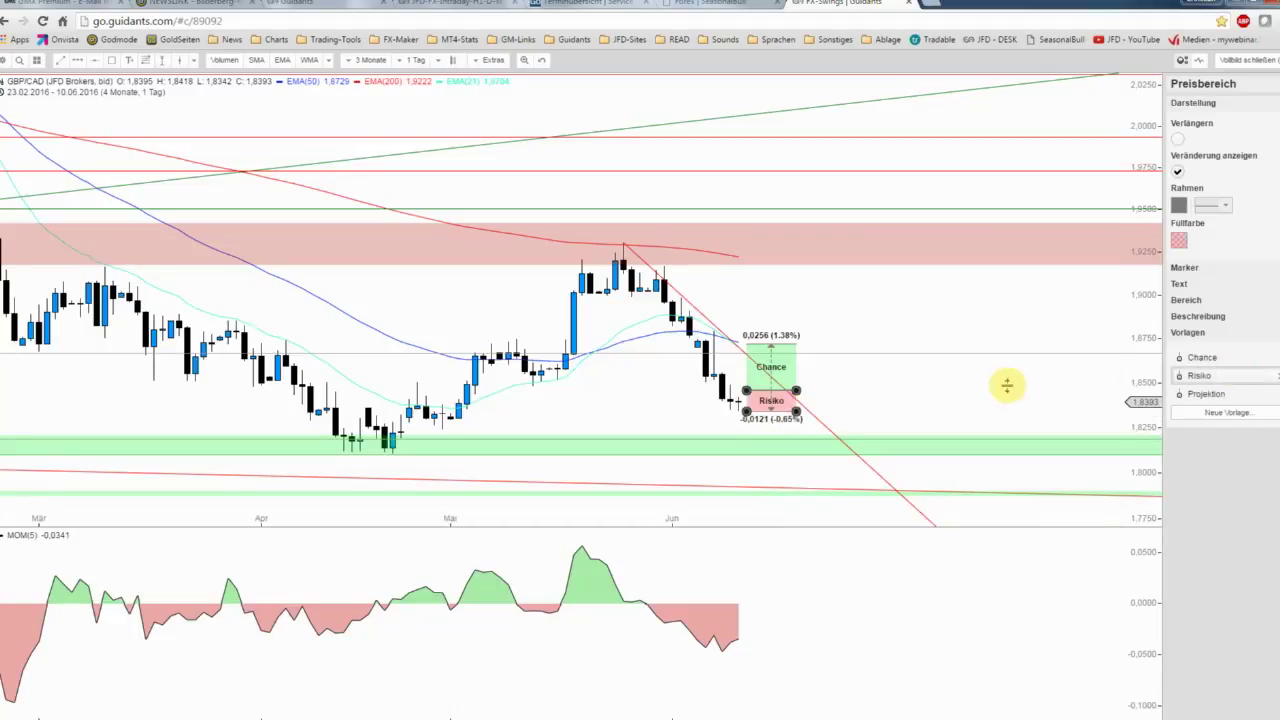
pyautogui.click(985, 373)
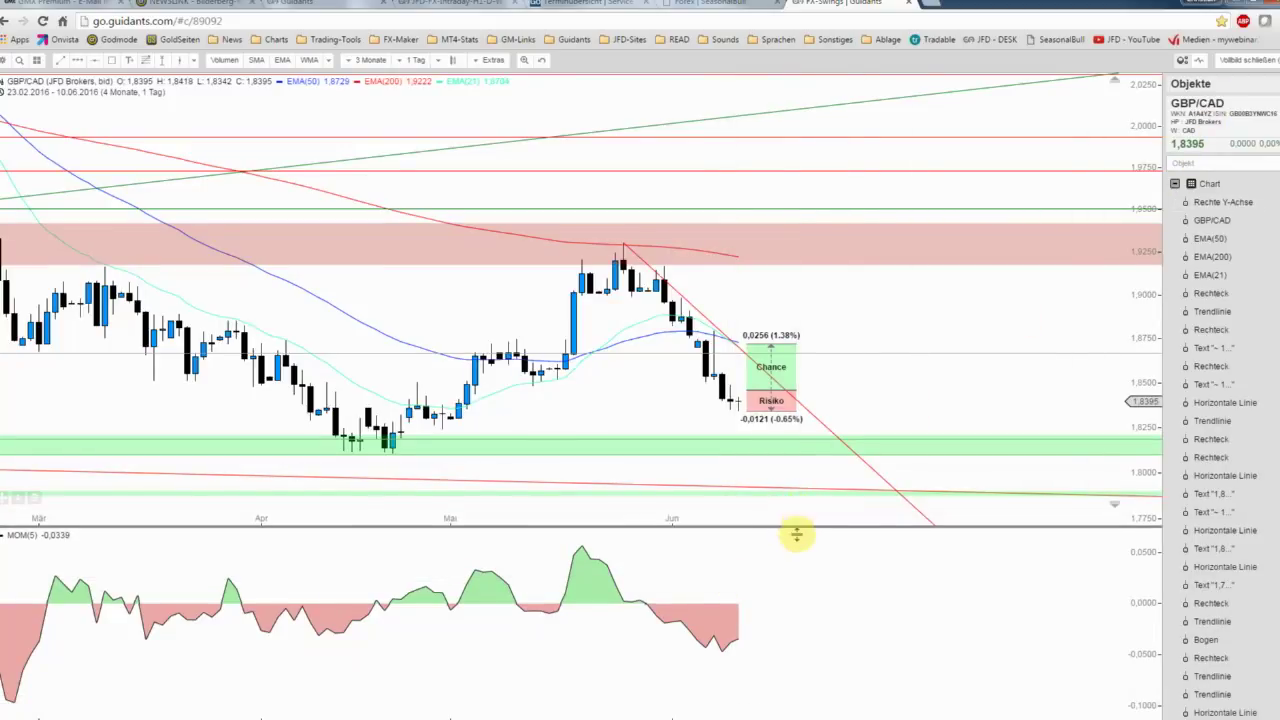
# Make the price pane taller than the momentum pane and save the chart.
pyautogui.moveTo(796, 534); pyautogui.dragTo(800, 652)
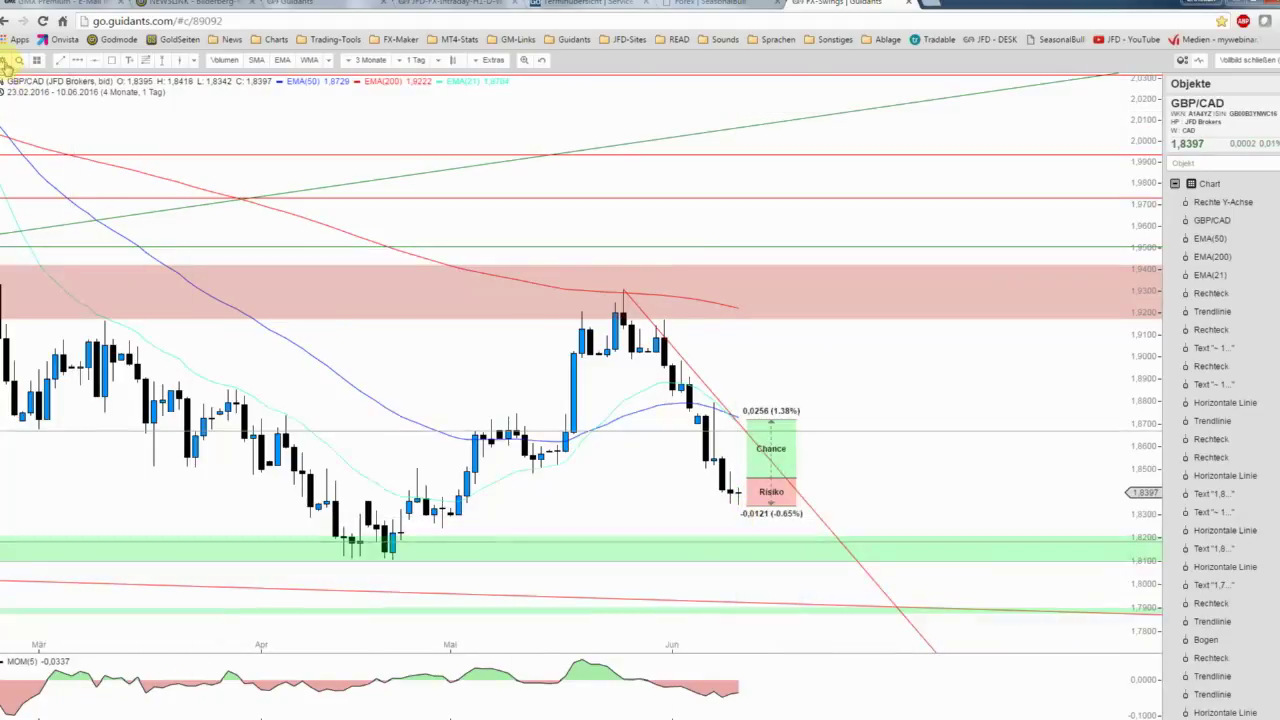
pyautogui.click(5, 60)
pyautogui.click(10, 95)
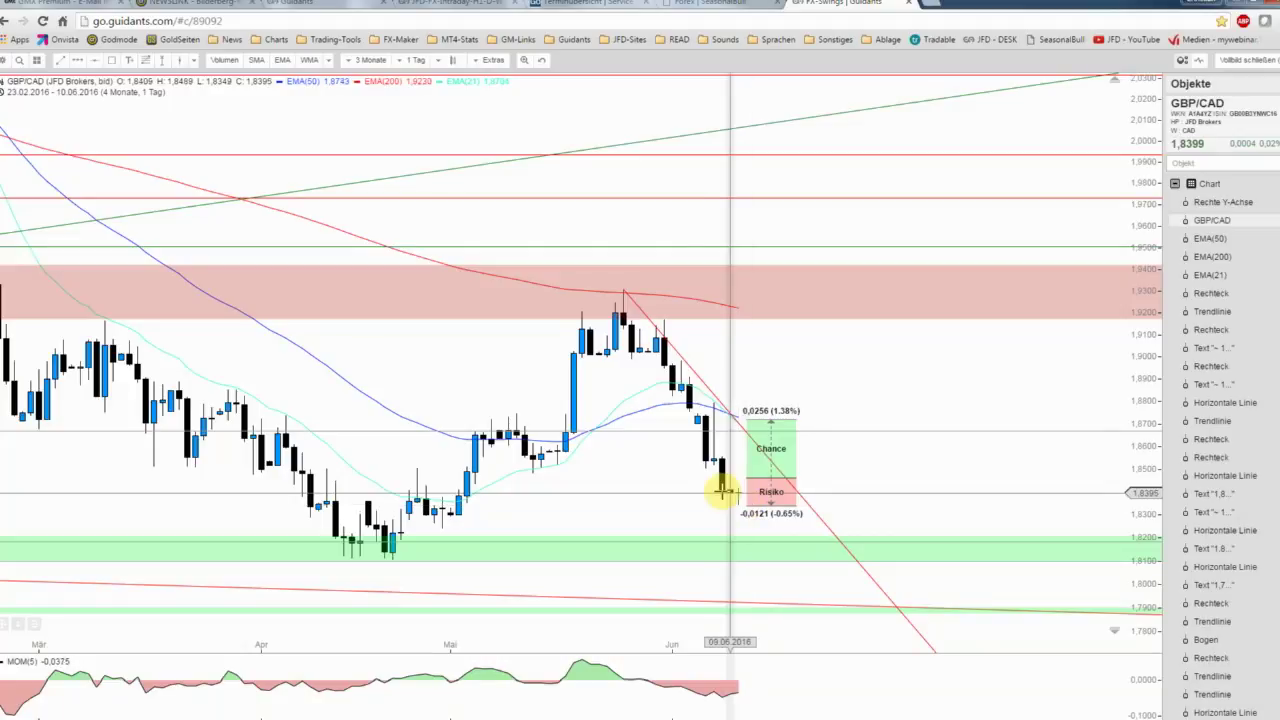
# Shift the chart to earlier February dates, stretch the price scale, and bring the seasonal report forward.
pyautogui.moveTo(720, 488); pyautogui.dragTo(778, 480)
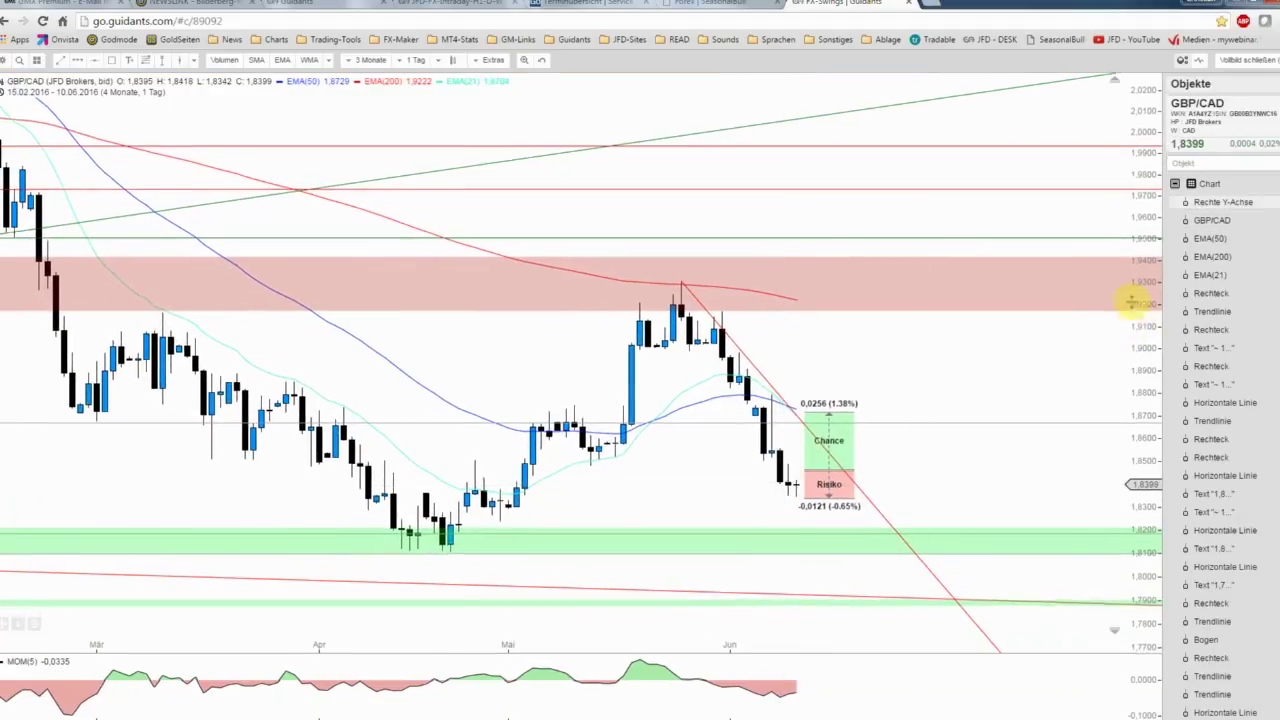
pyautogui.moveTo(1128, 342); pyautogui.dragTo(1131, 366)
pyautogui.moveTo(1003, 366); pyautogui.dragTo(1010, 360)
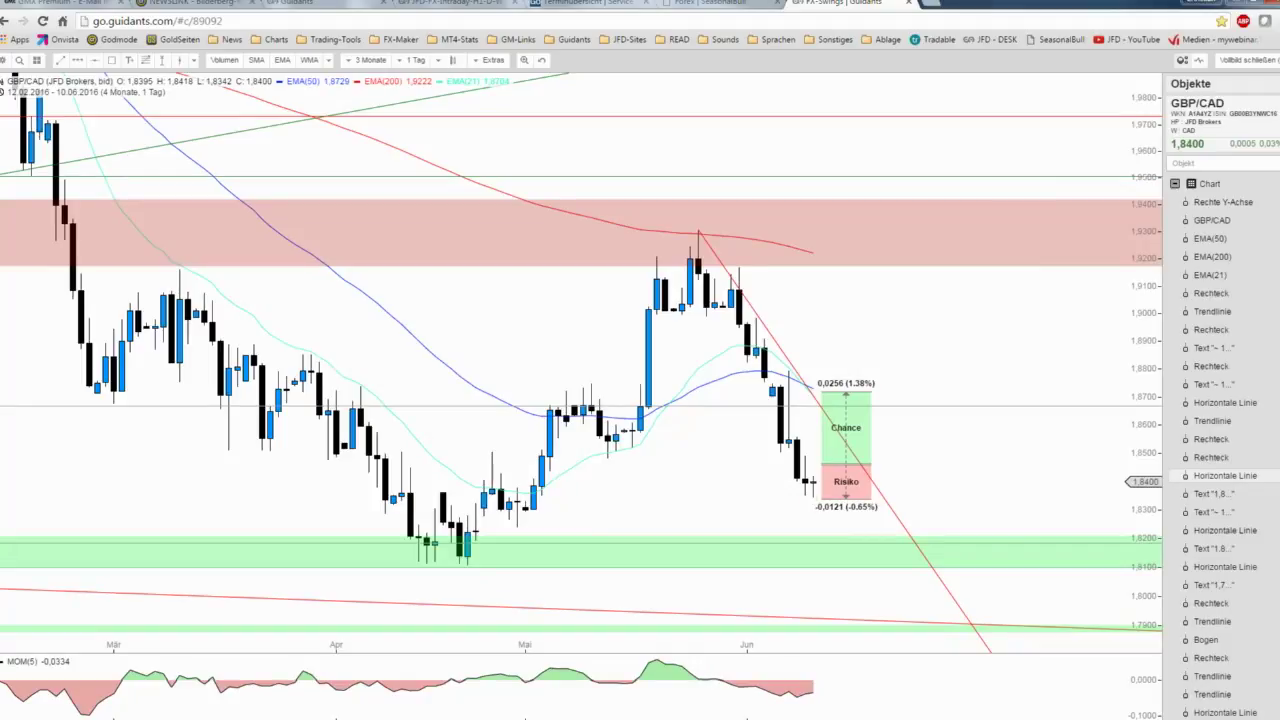
pyautogui.hotkey('alt', 'Tab')
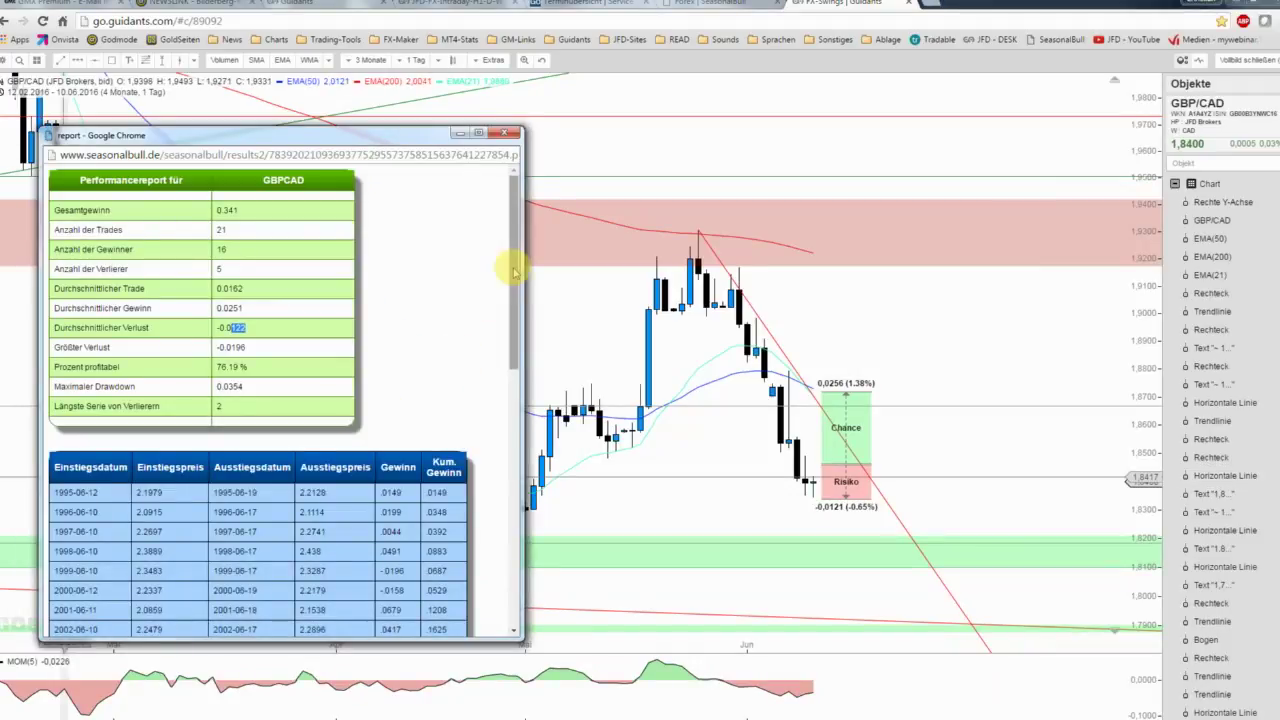
# Resize the GBPCAD report narrower and taller so its summary (21 trades, 76.19% profitable) shows beside the chart.
pyautogui.moveTo(513, 270); pyautogui.dragTo(506, 557)
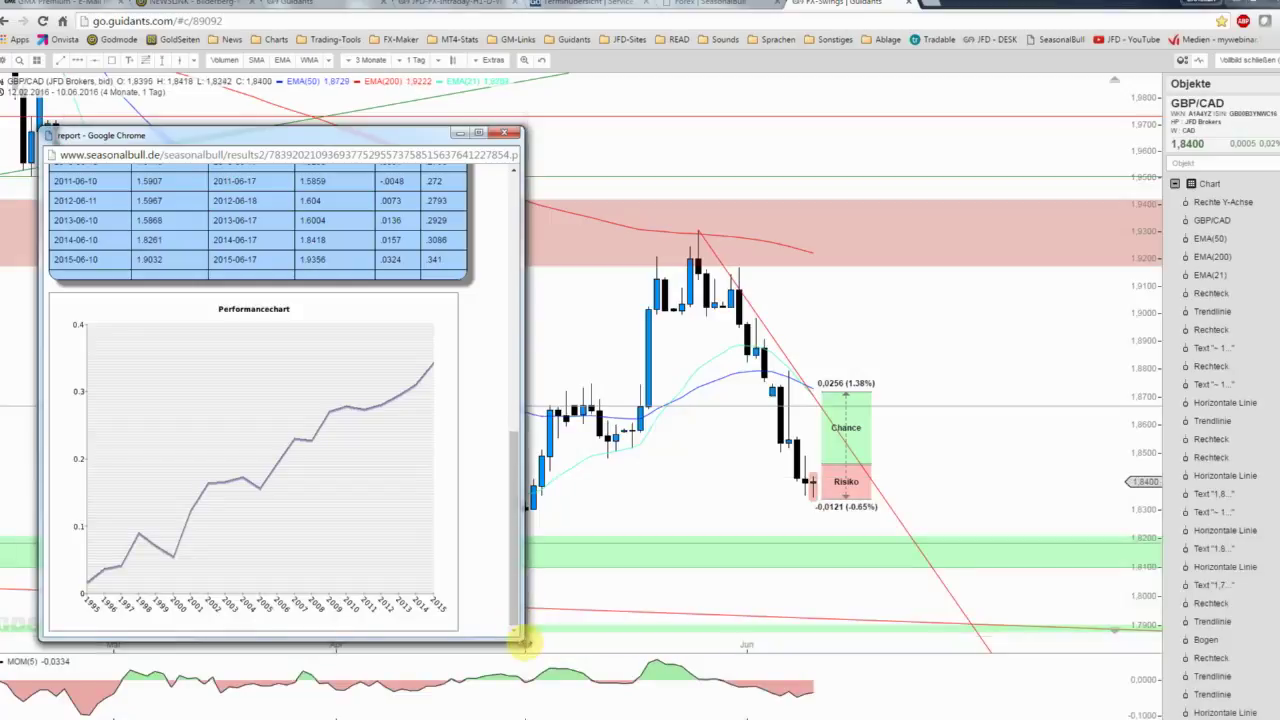
pyautogui.moveTo(518, 634); pyautogui.dragTo(480, 612)
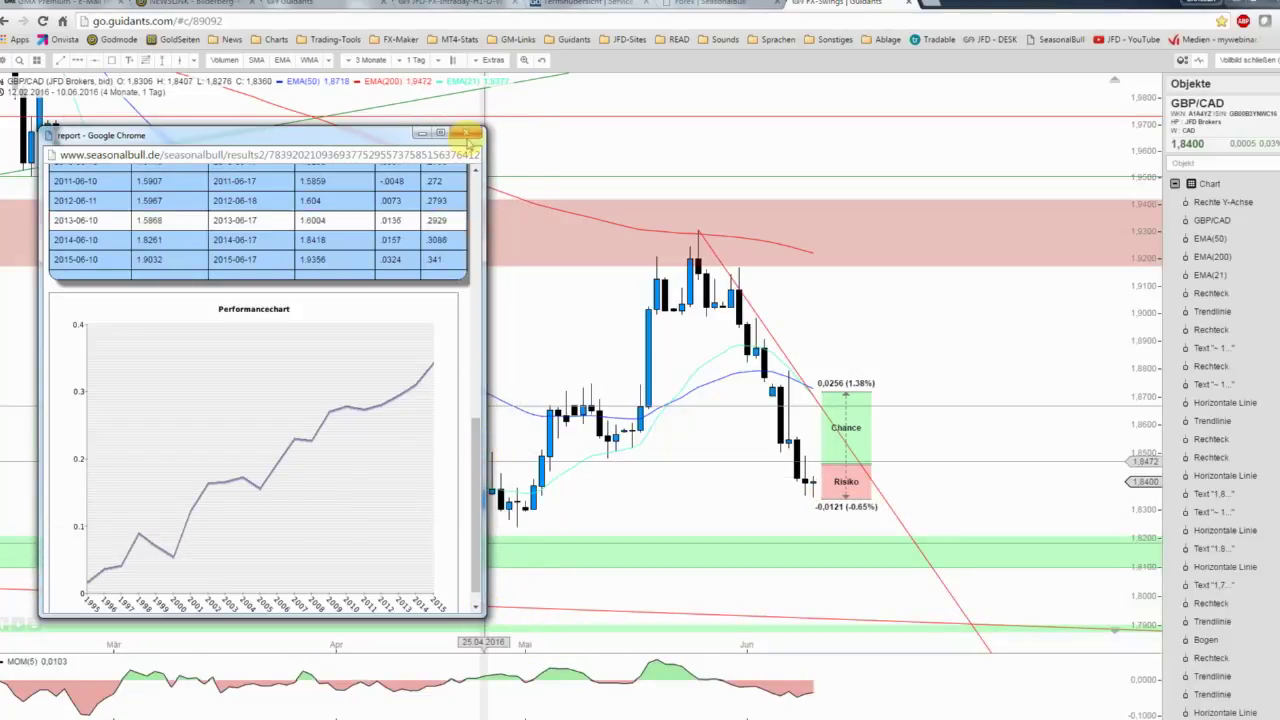
pyautogui.moveTo(484, 127); pyautogui.dragTo(504, 100)
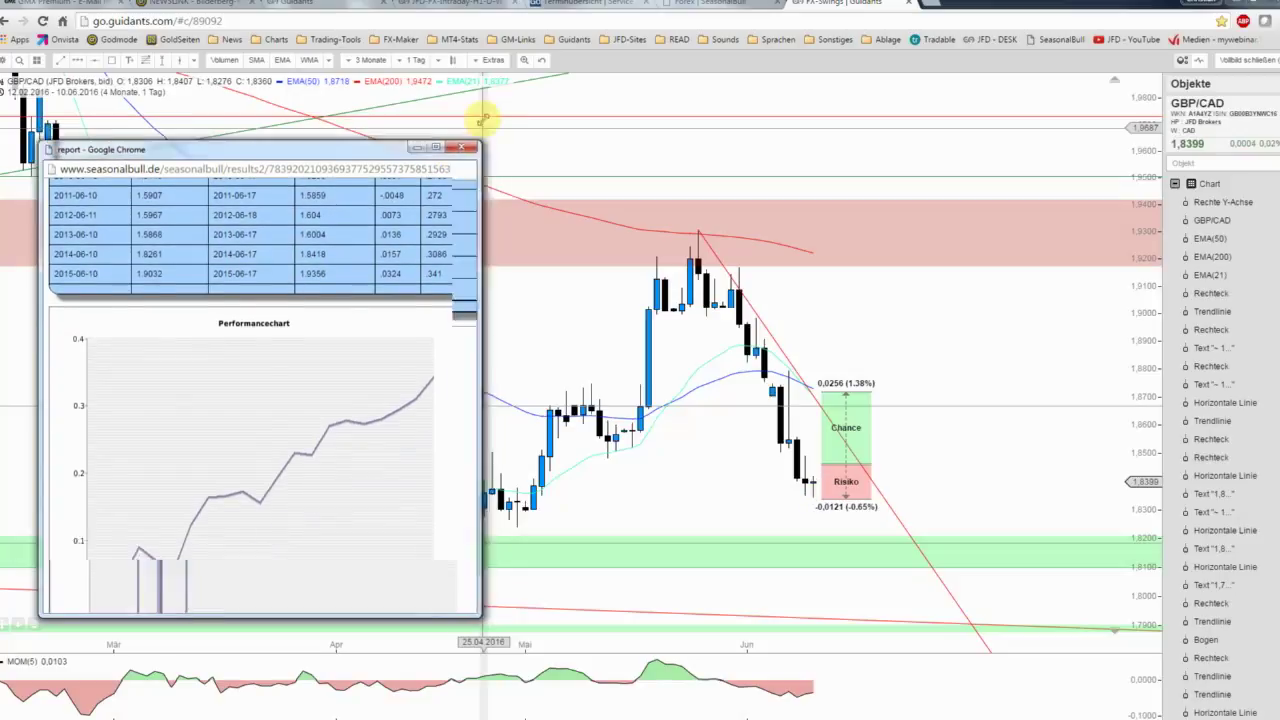
pyautogui.moveTo(500, 470); pyautogui.dragTo(494, 157)
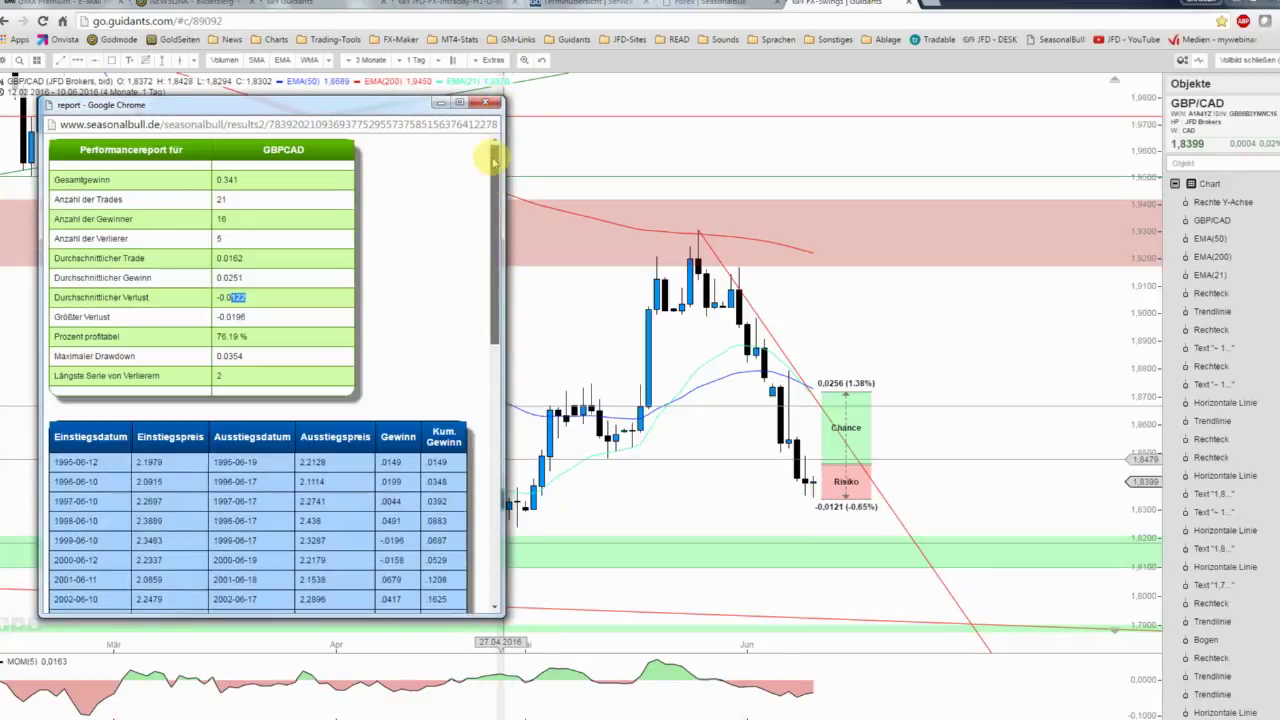